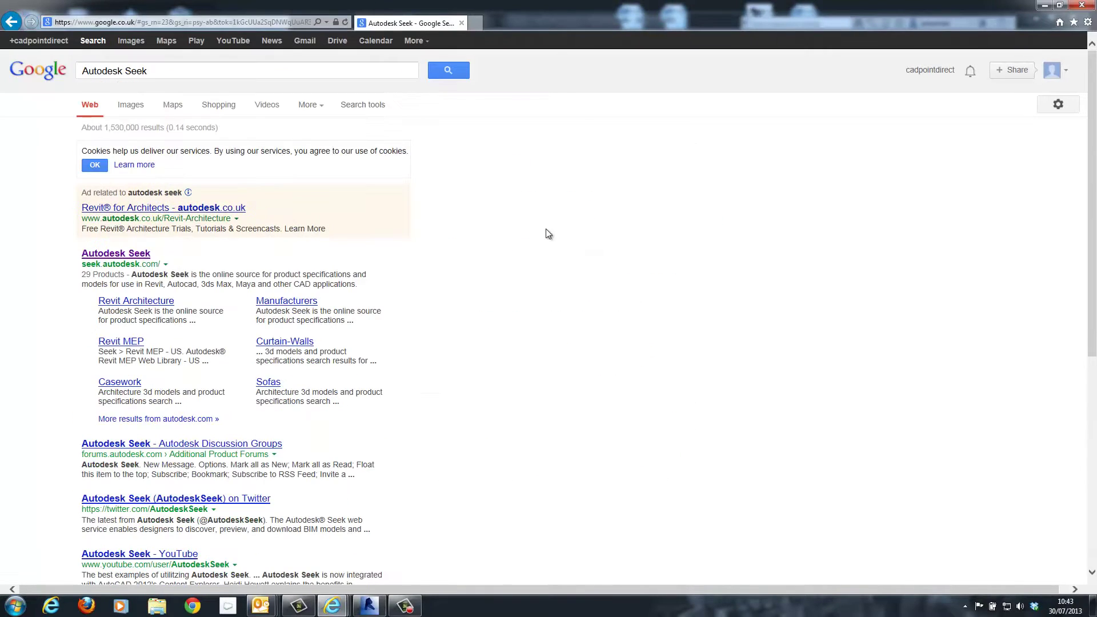
Step: Open Autodesk Seek and browse its chairs for the Herman Miller Aeron Work Chair, Side Chair and Work Stool page
click(144, 256)
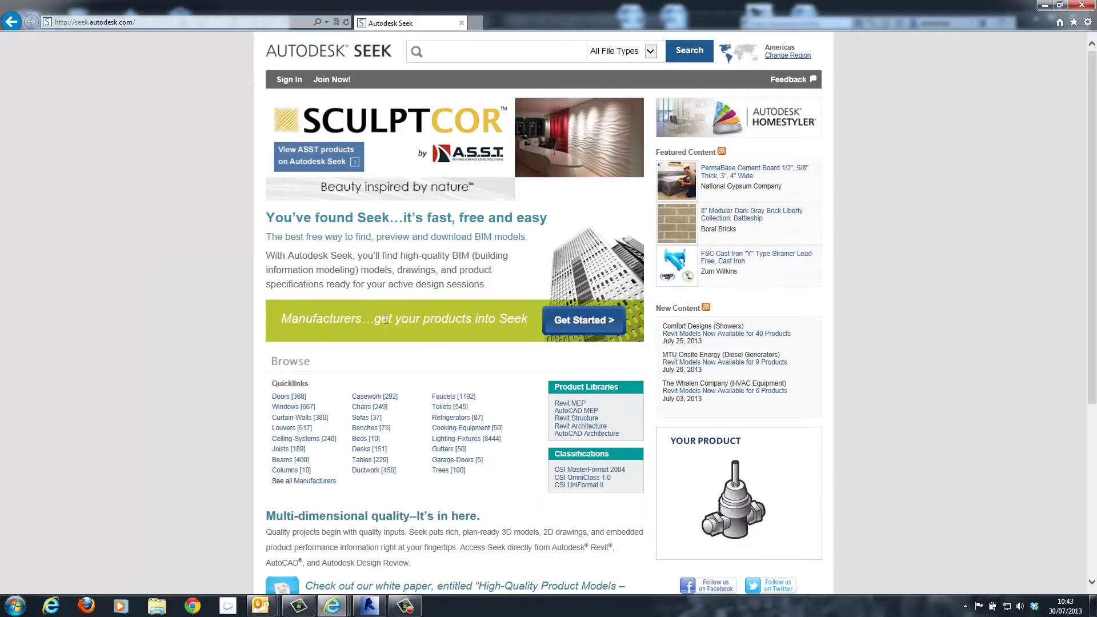
click(365, 407)
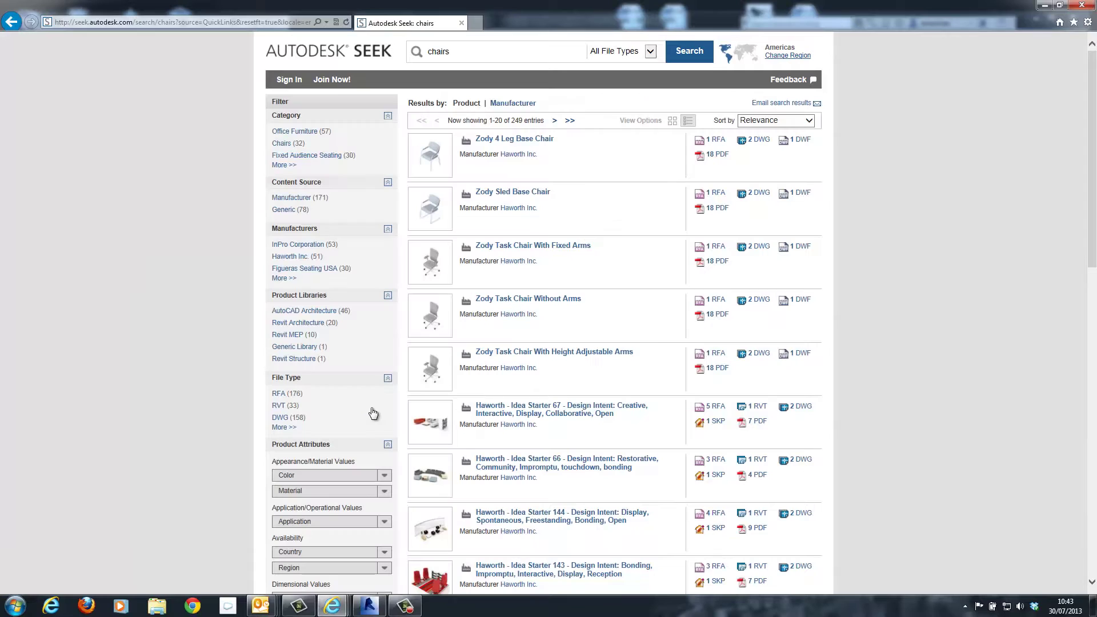
scroll(572, 377, down, 6)
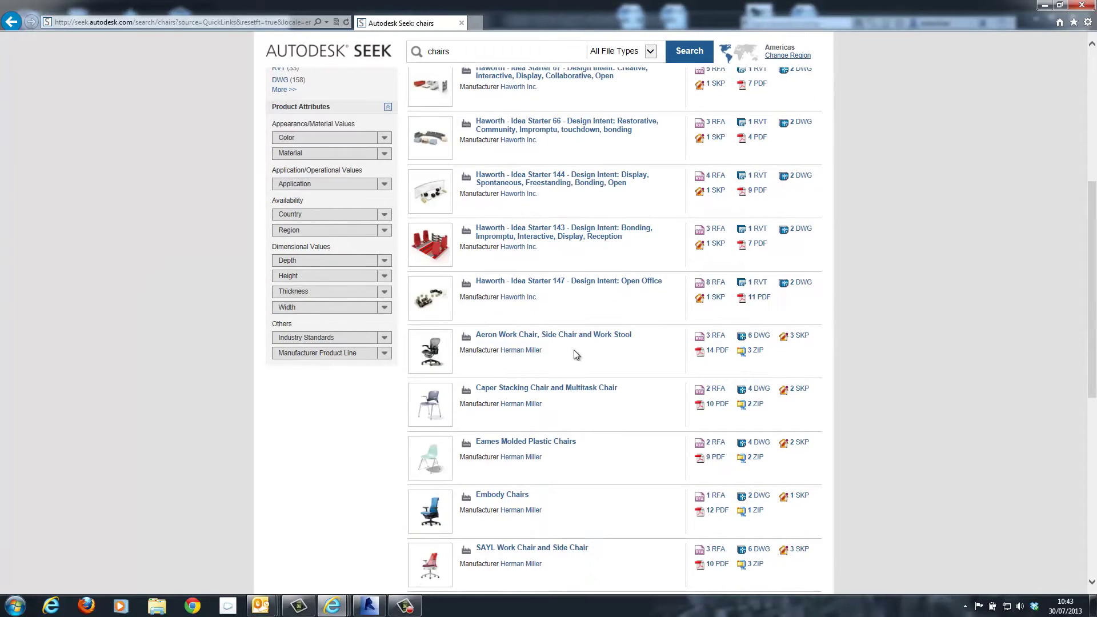
click(577, 337)
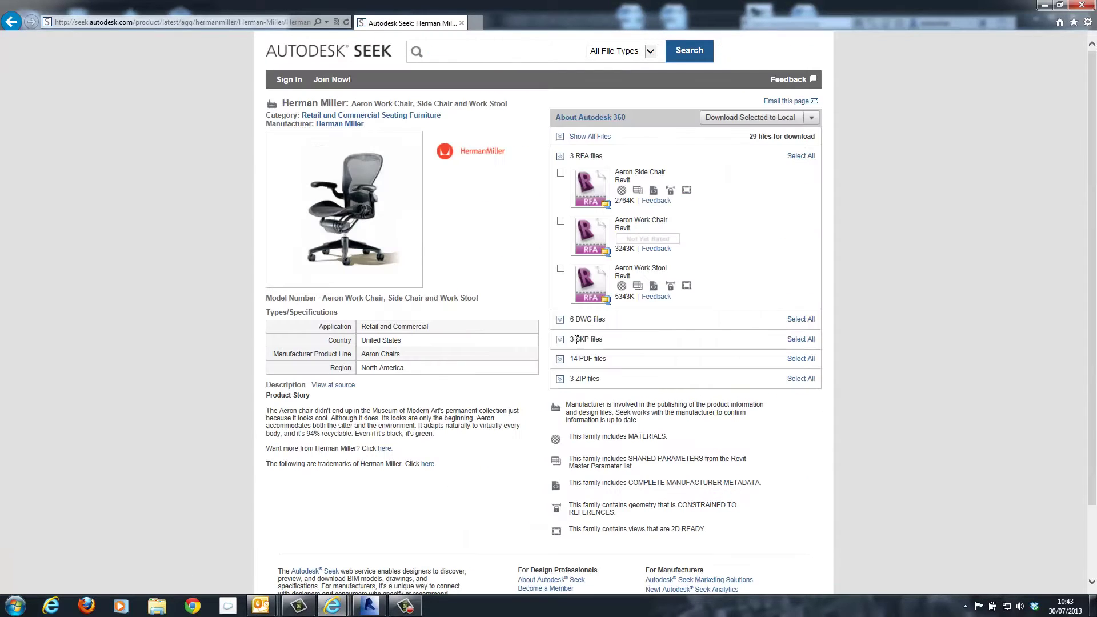
Step: Switch to Revit and export the office chair family with the Lumion COLLADA exporter as Chair for Lumion on the Desktop
click(1045, 6)
shift+middle_drag(643, 400, 625, 355)
click(213, 36)
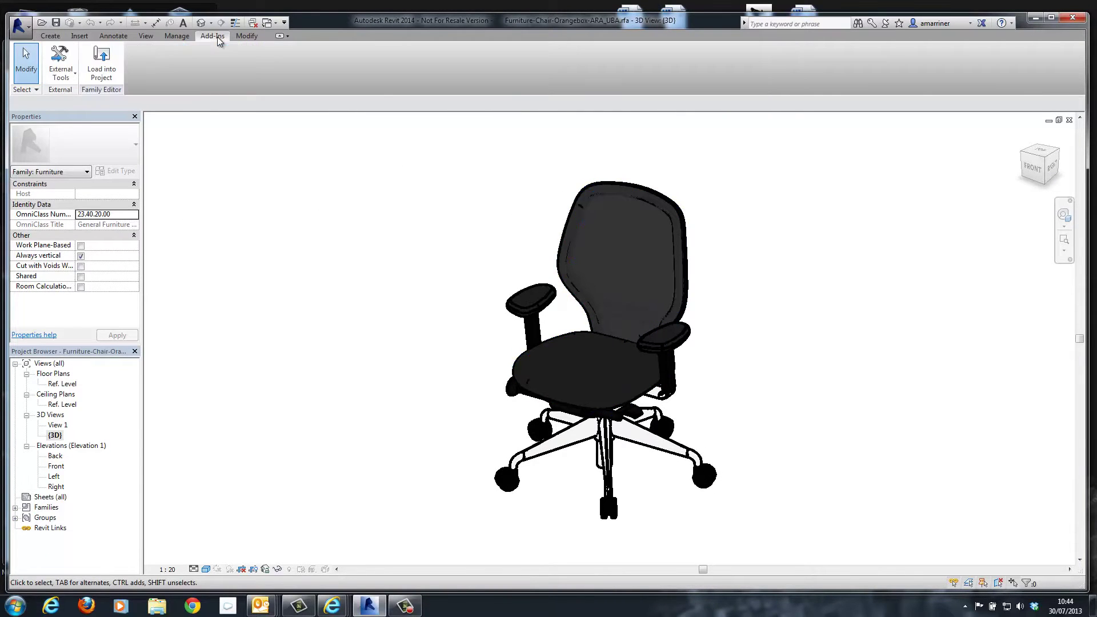
click(63, 74)
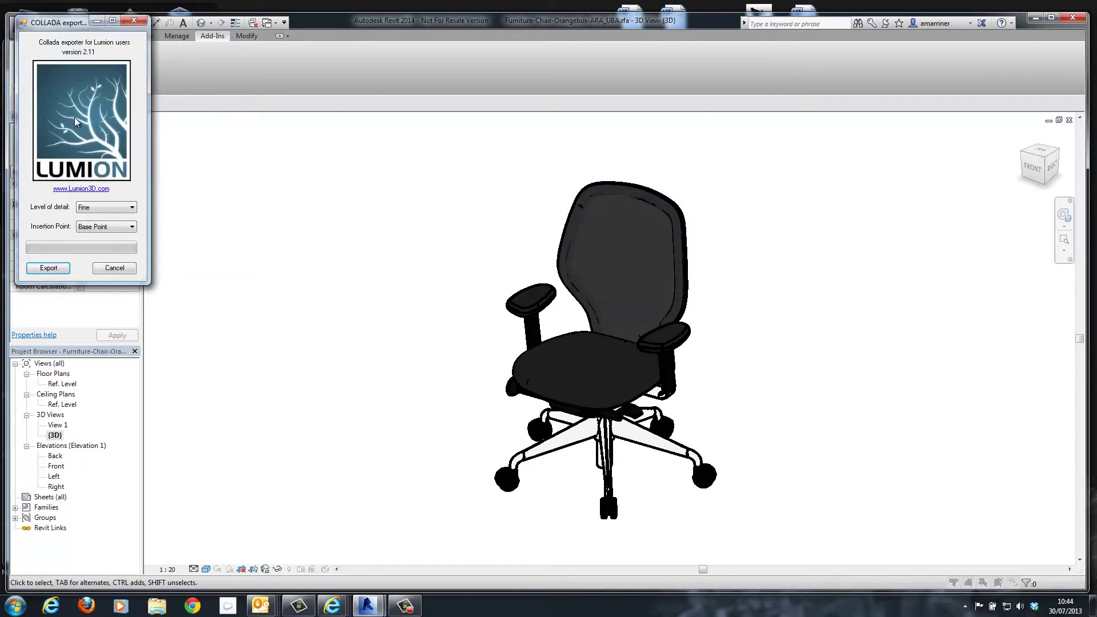
click(57, 281)
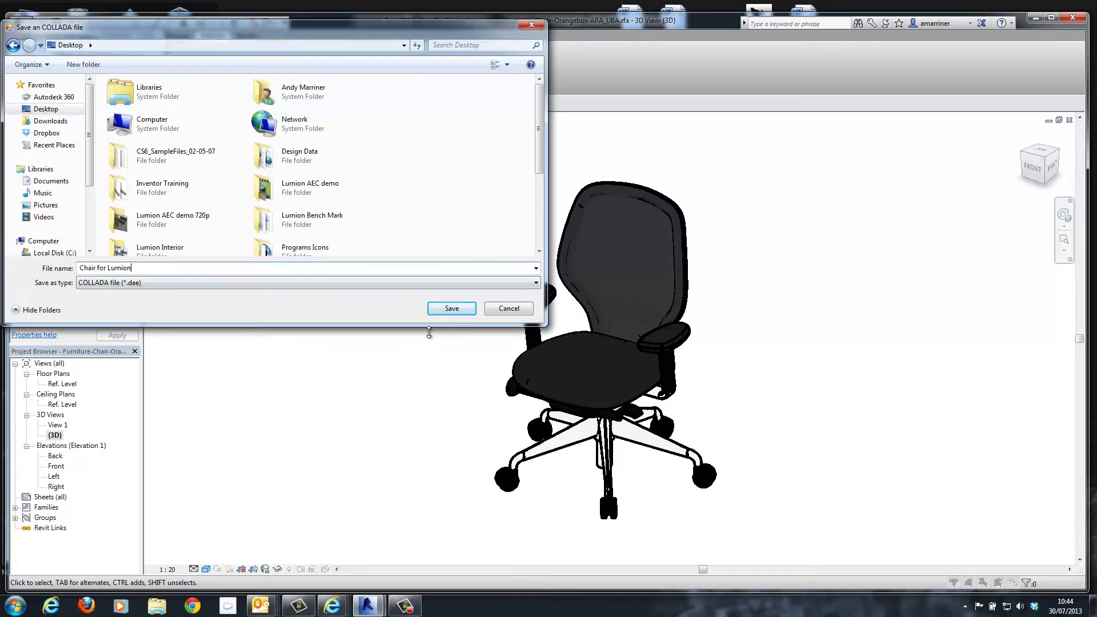
click(466, 315)
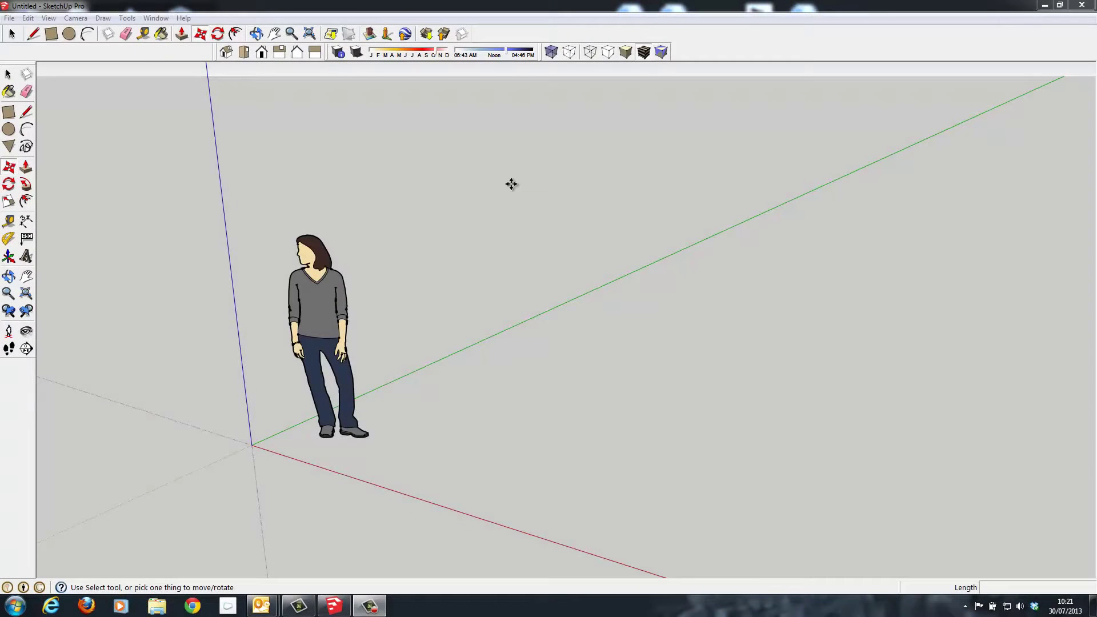
Step: Switch to SketchUp, search the 3D Warehouse for water cooler and go to the second page of results
click(426, 34)
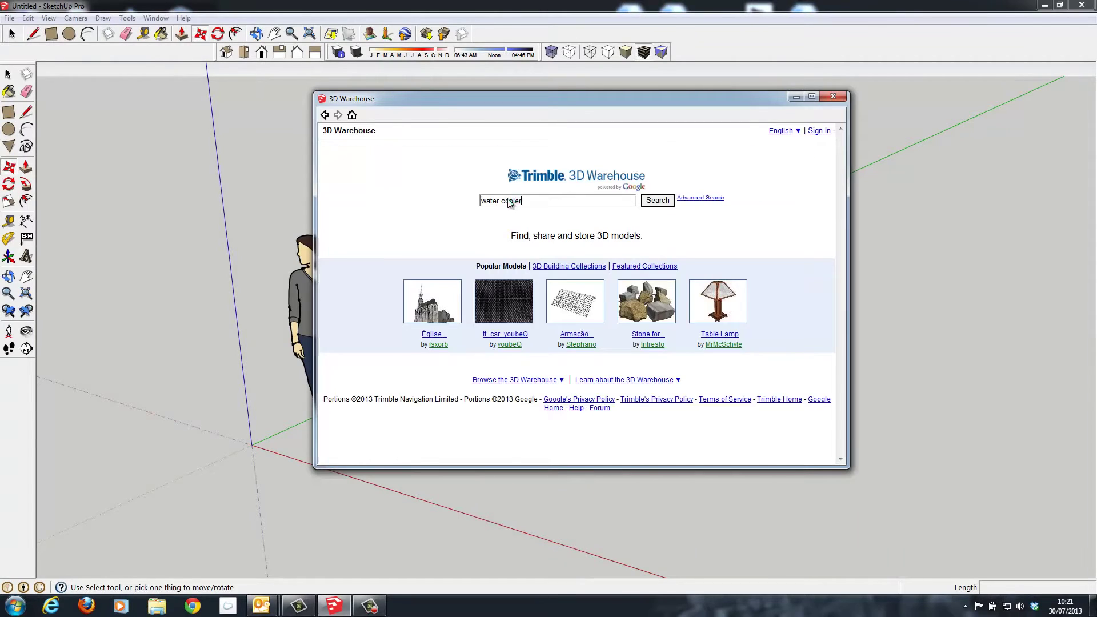
text(water cooler)
key(Return)
scroll(708, 276, down, 5)
click(664, 432)
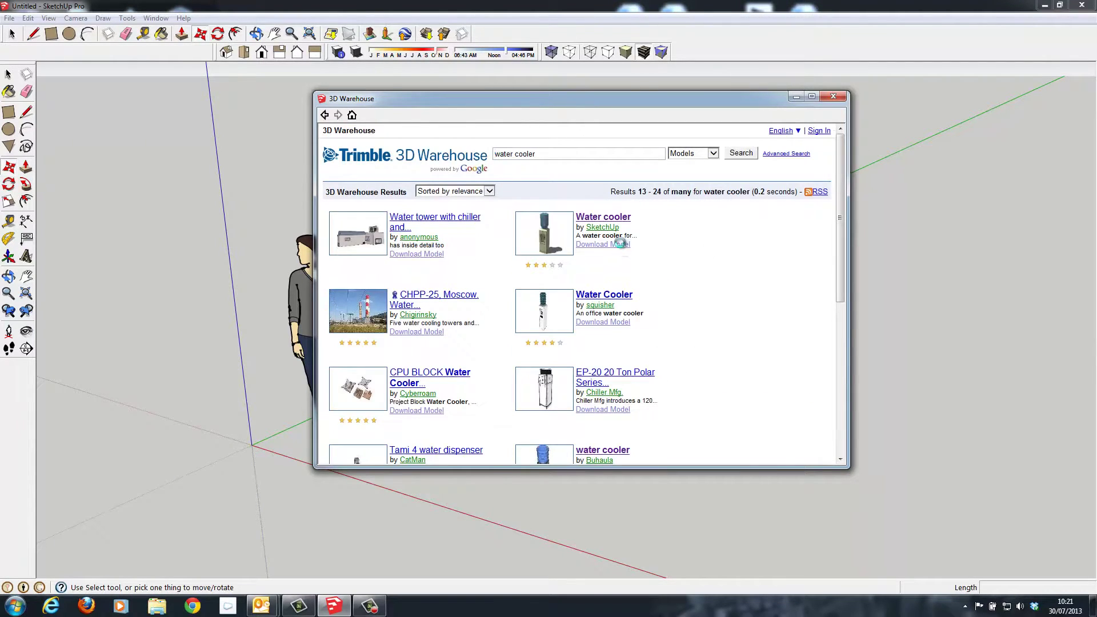
Step: Load the Water cooler model by SketchUp, place it near the origin, and delete the standing figure
click(532, 379)
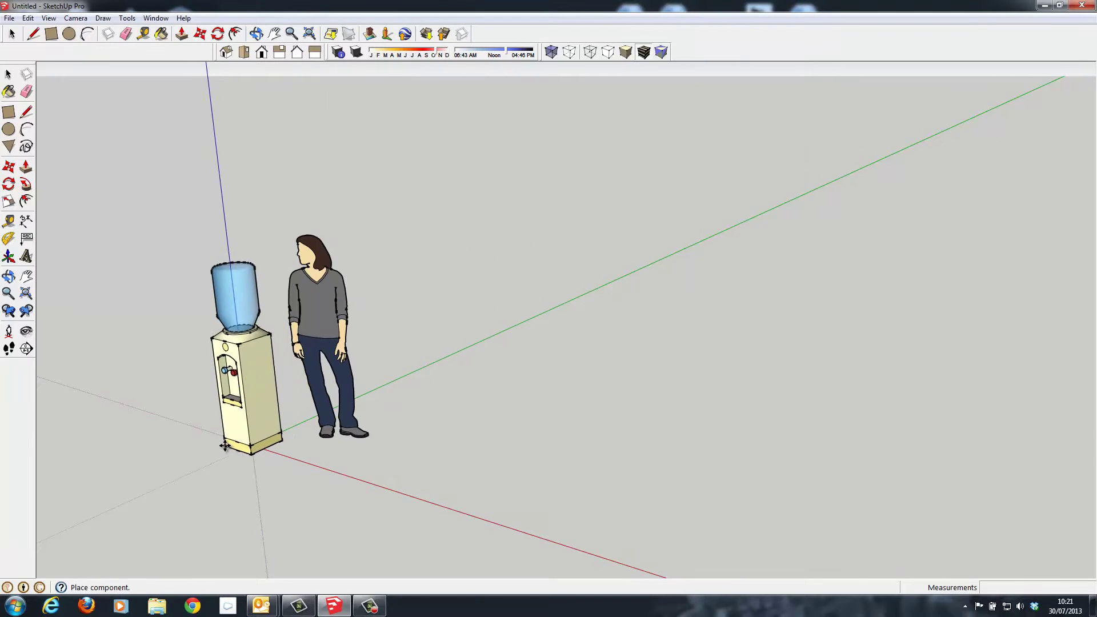
click(220, 446)
key(Delete)
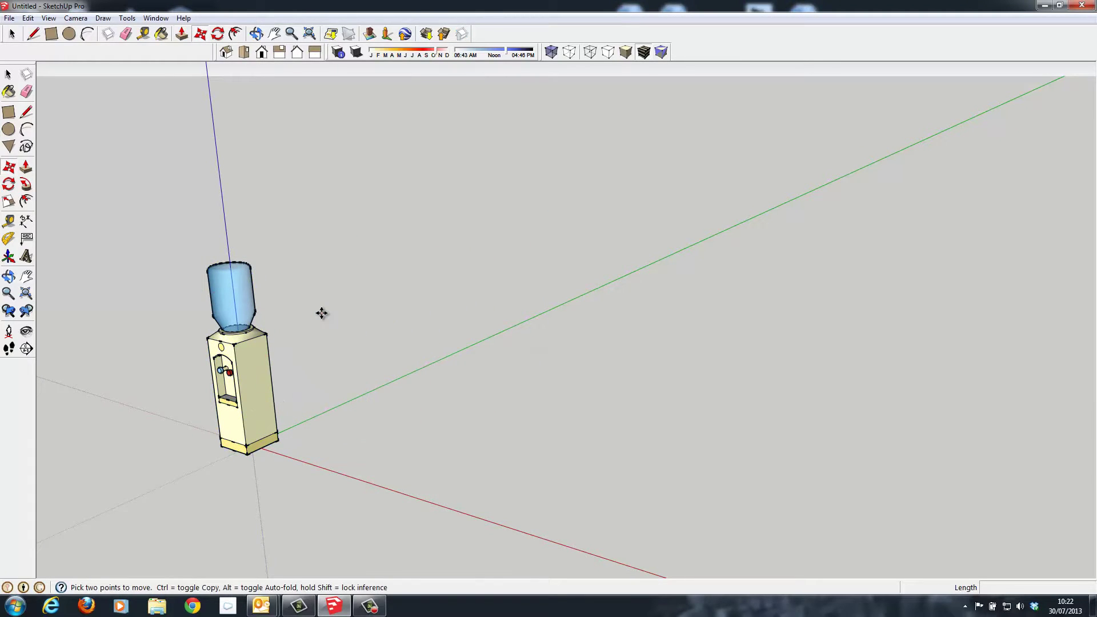
Step: Export the water cooler model to the Desktop as a COLLADA file named Water Cooler.dae
shift+middle_drag(322, 313, 691, 276)
scroll(627, 318, up, 4)
click(9, 18)
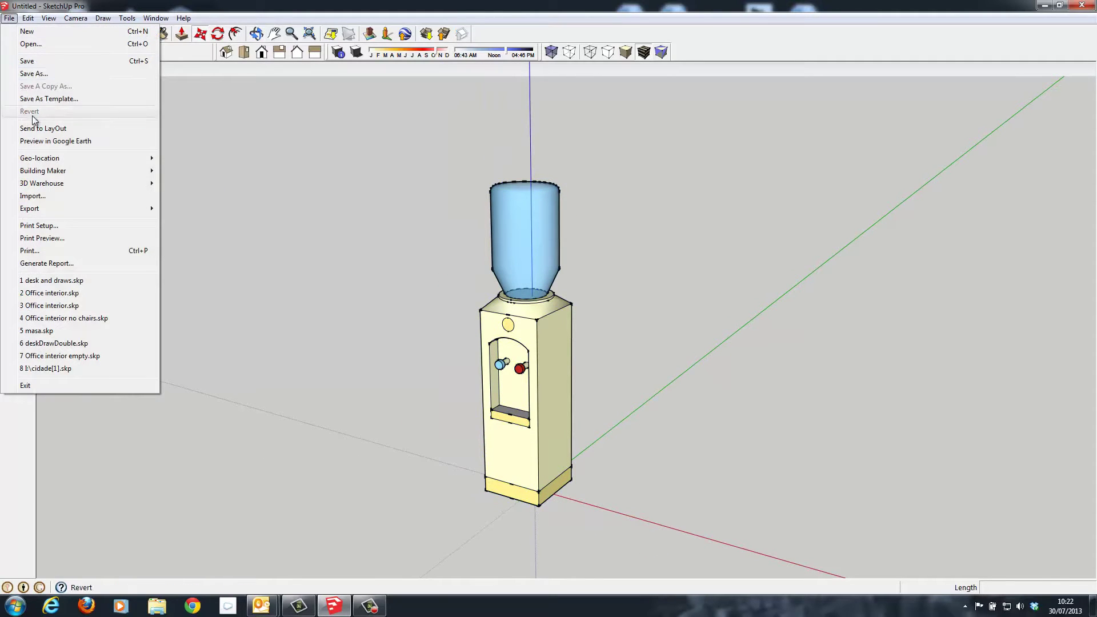
mouse_move(48, 207)
click(199, 209)
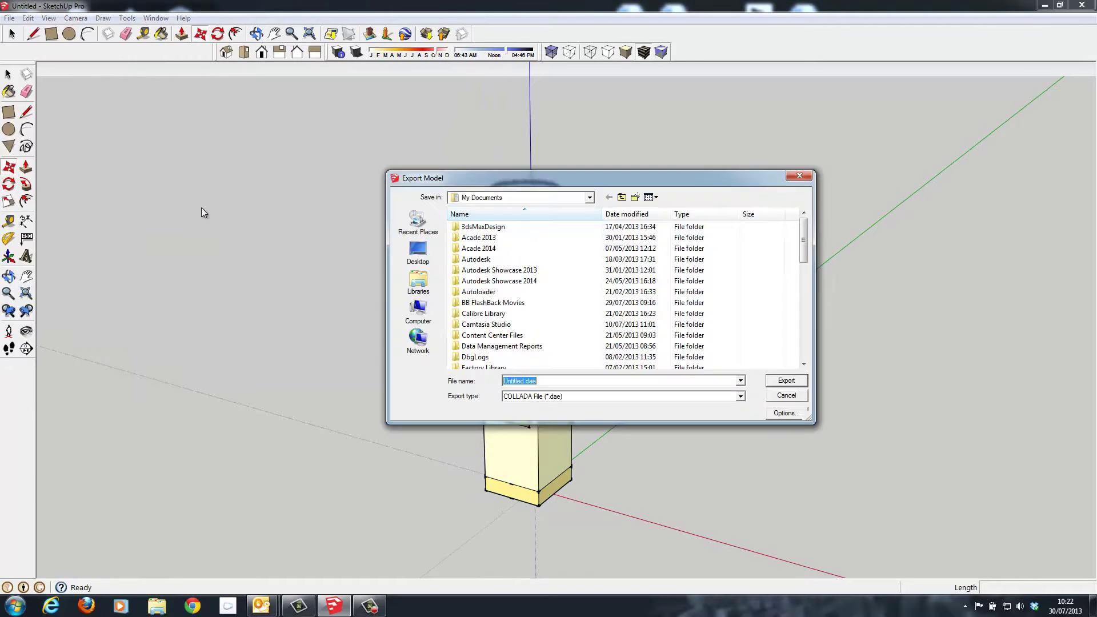
click(421, 255)
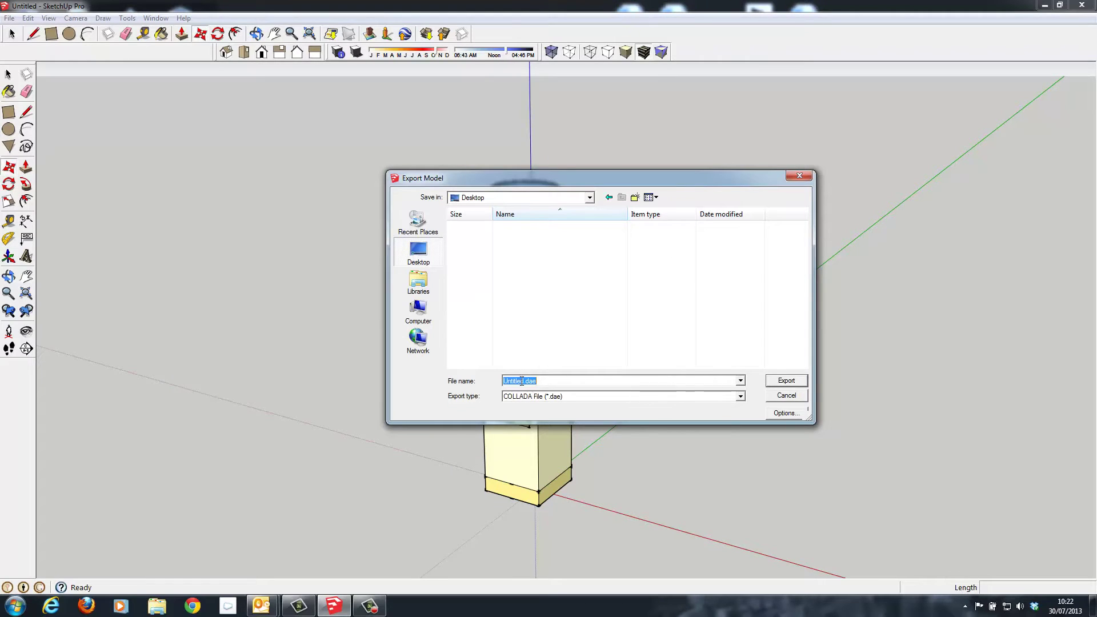
text(Water Cooler)
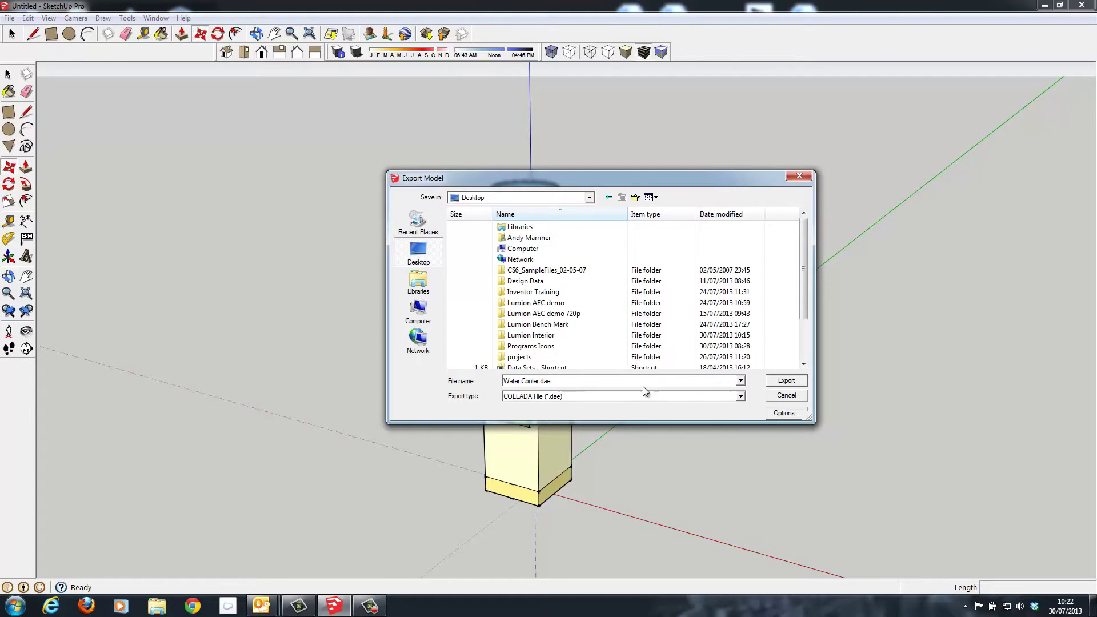
click(779, 380)
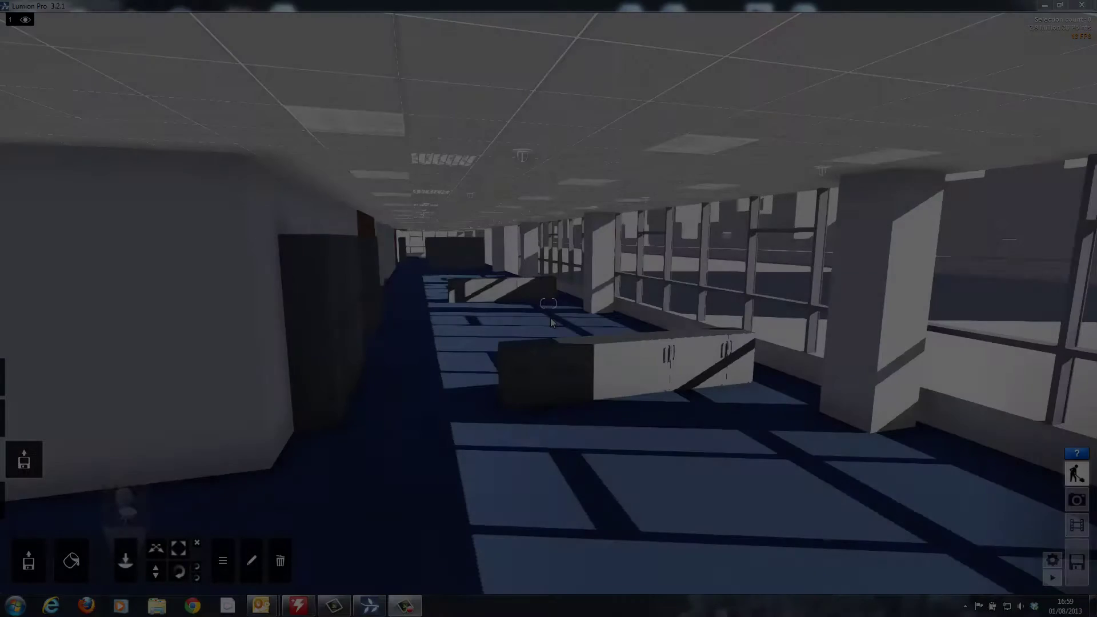
Step: Switch to Lumion and place the desk and draws model from the import library's furniture category on the open office floor
key(a)
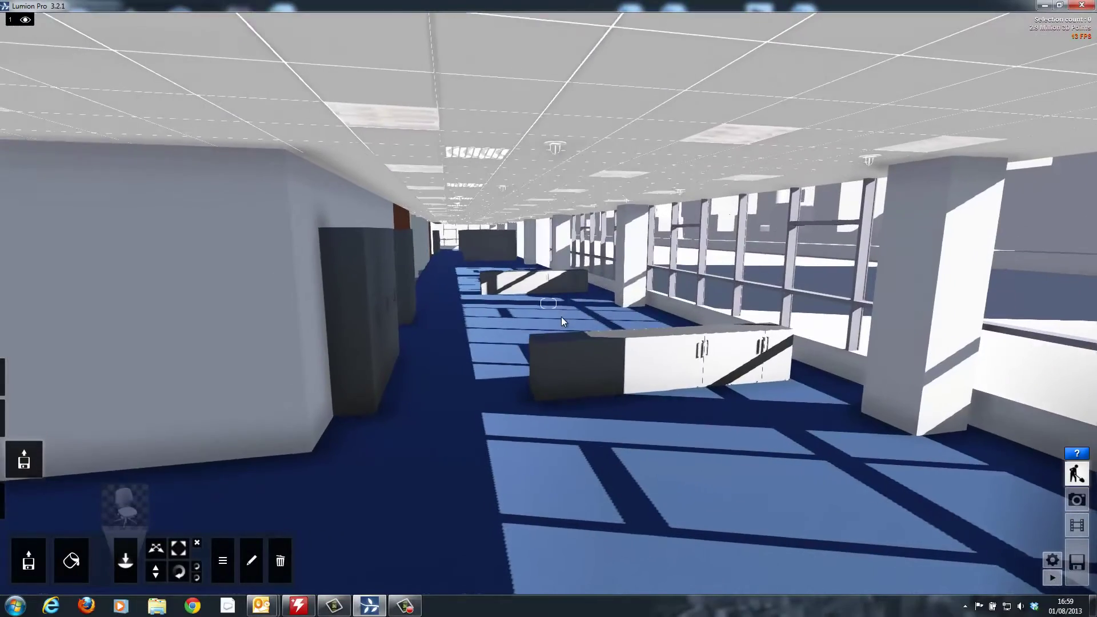
key(w)
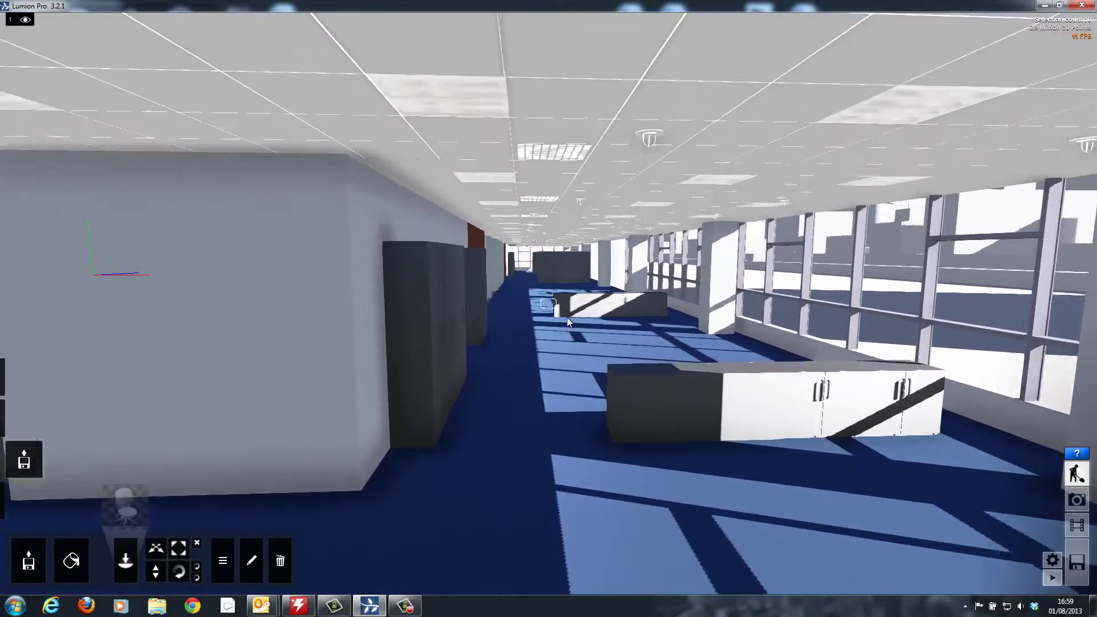
mouse_move(567, 317)
right_down()
mouse_move(578, 314)
mouse_move(565, 317)
right_up()
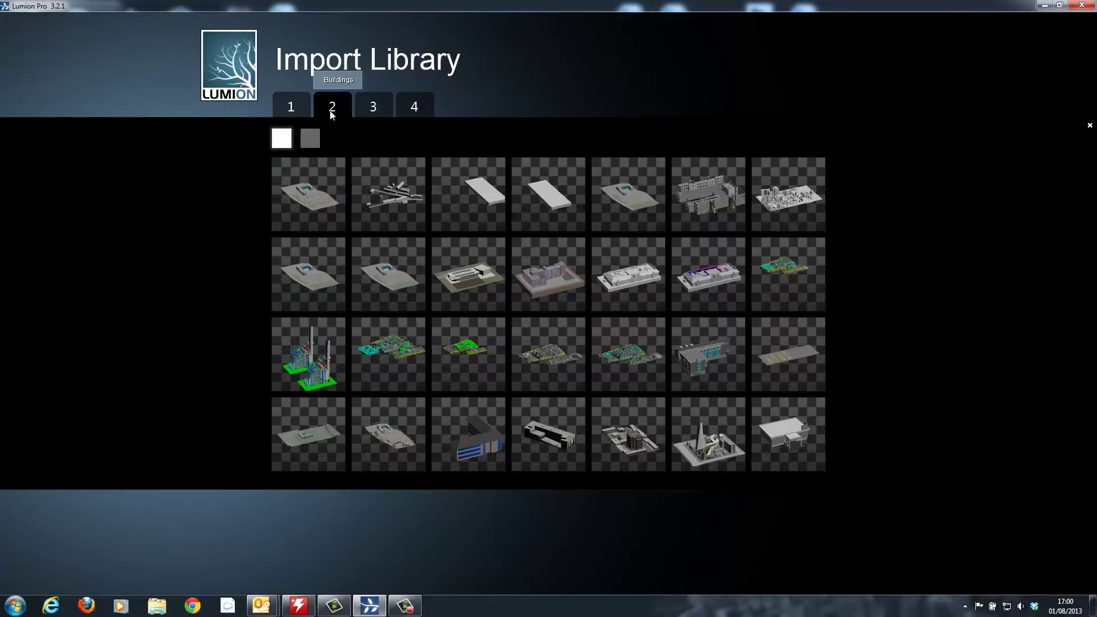
click(387, 108)
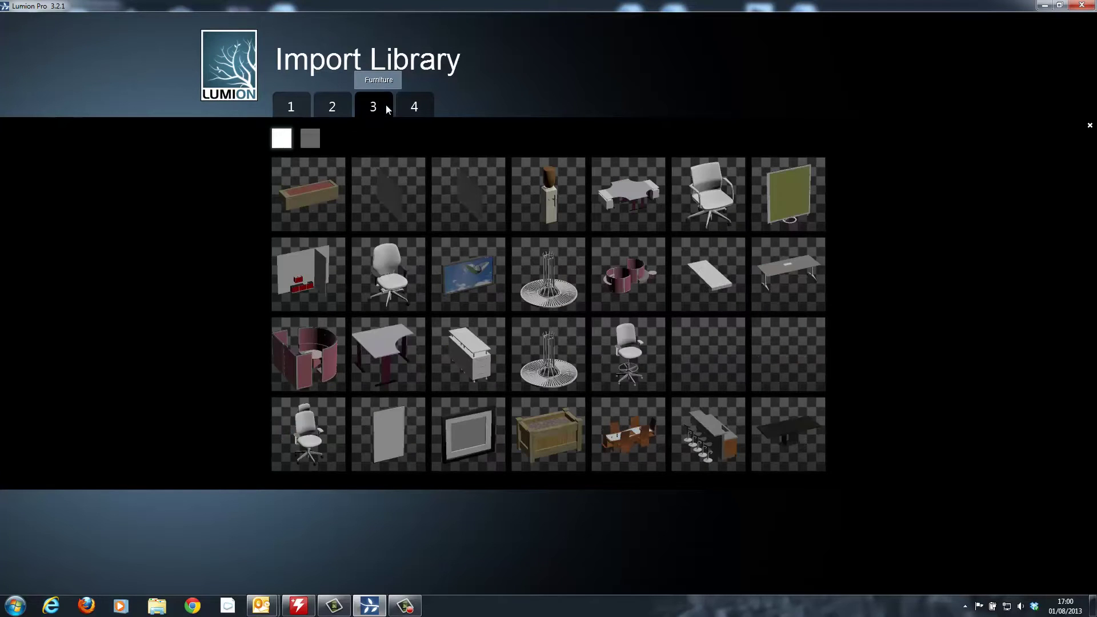
click(627, 208)
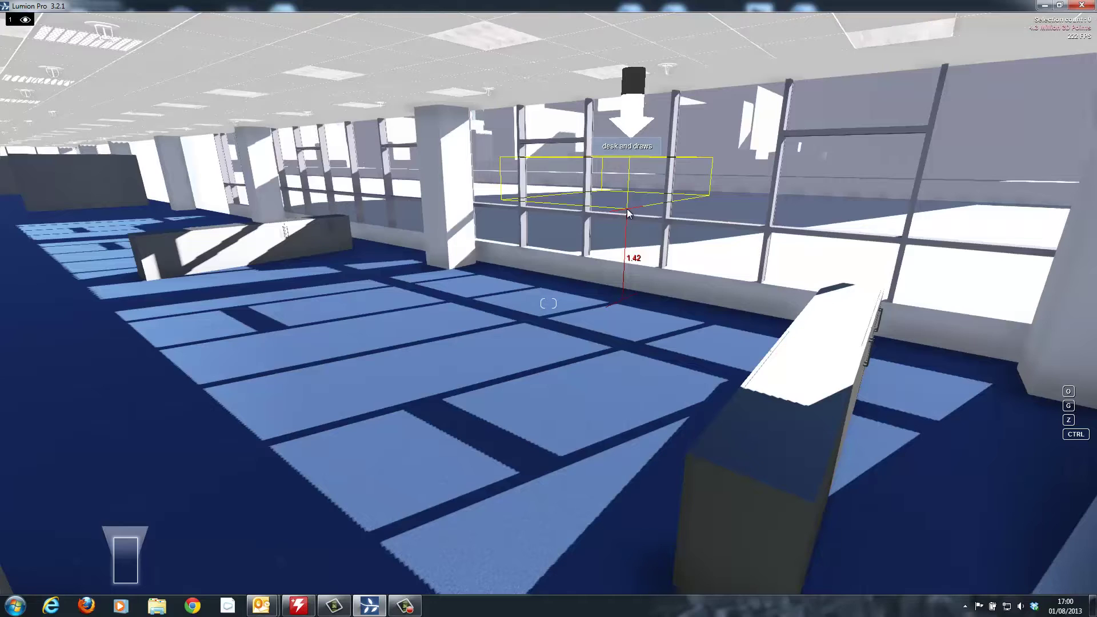
click(561, 441)
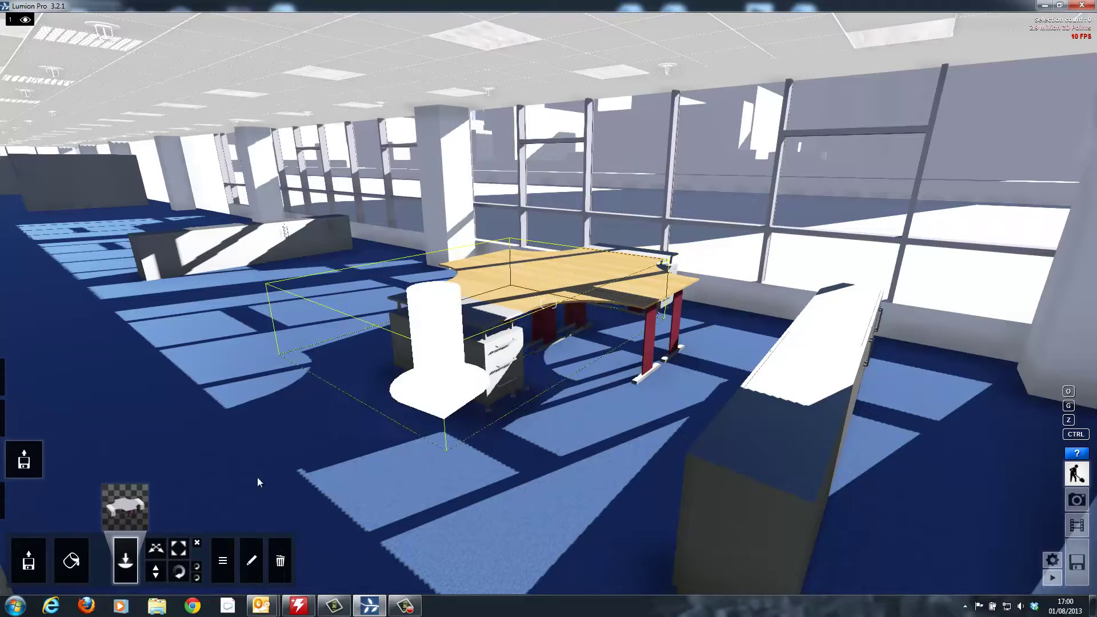
Step: Import Chair for Lumion.dae from the Desktop as a new model and place the chair in front of the desk
click(33, 561)
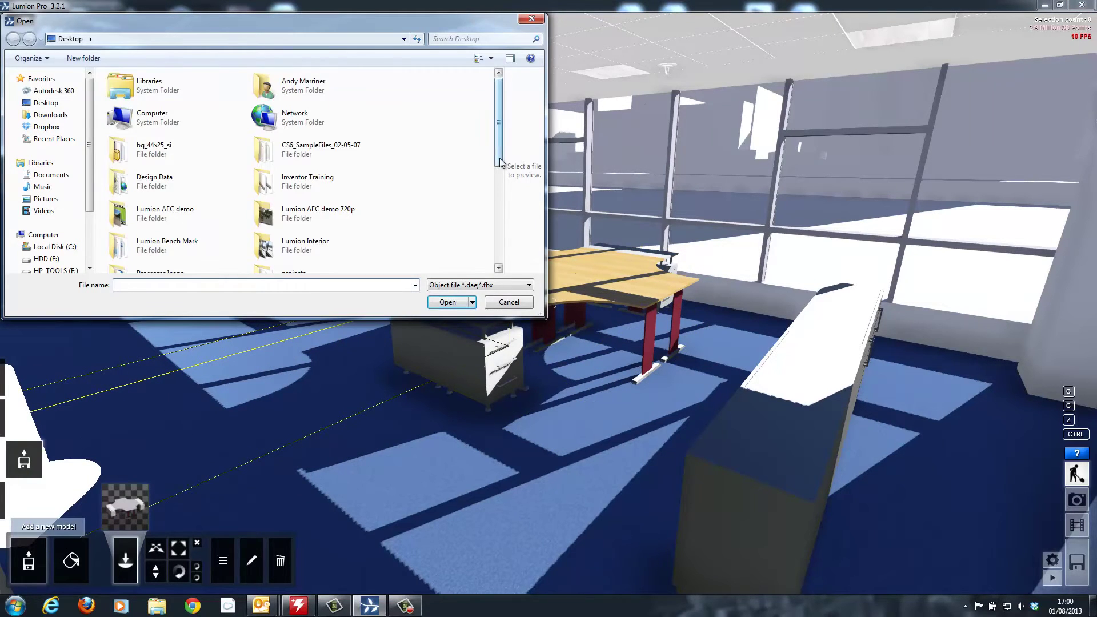
drag(501, 163, 492, 266)
click(299, 143)
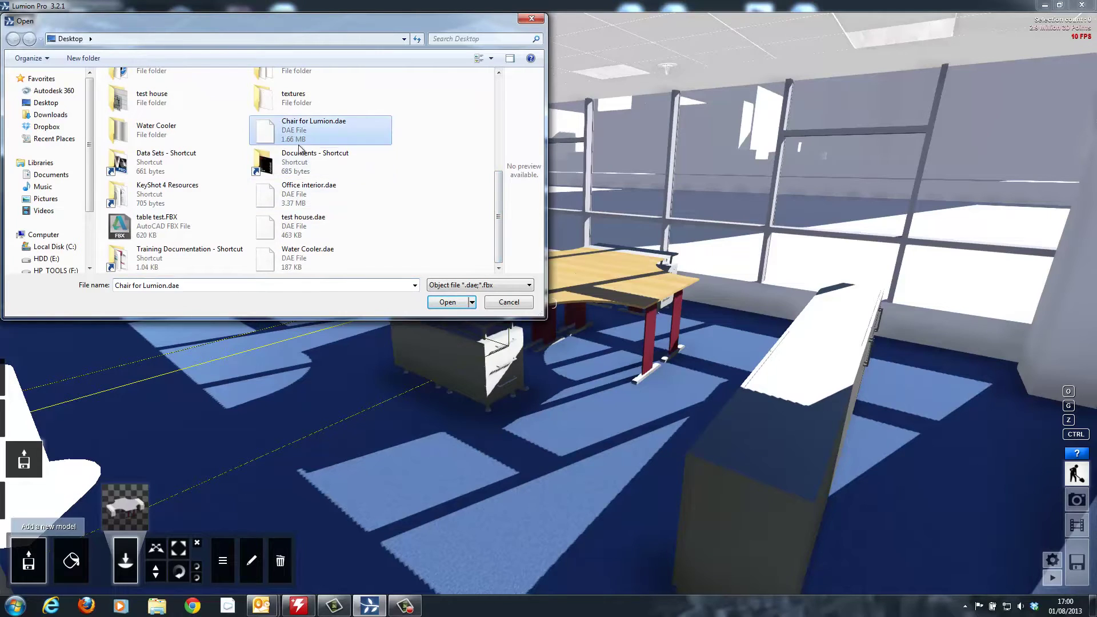
click(447, 302)
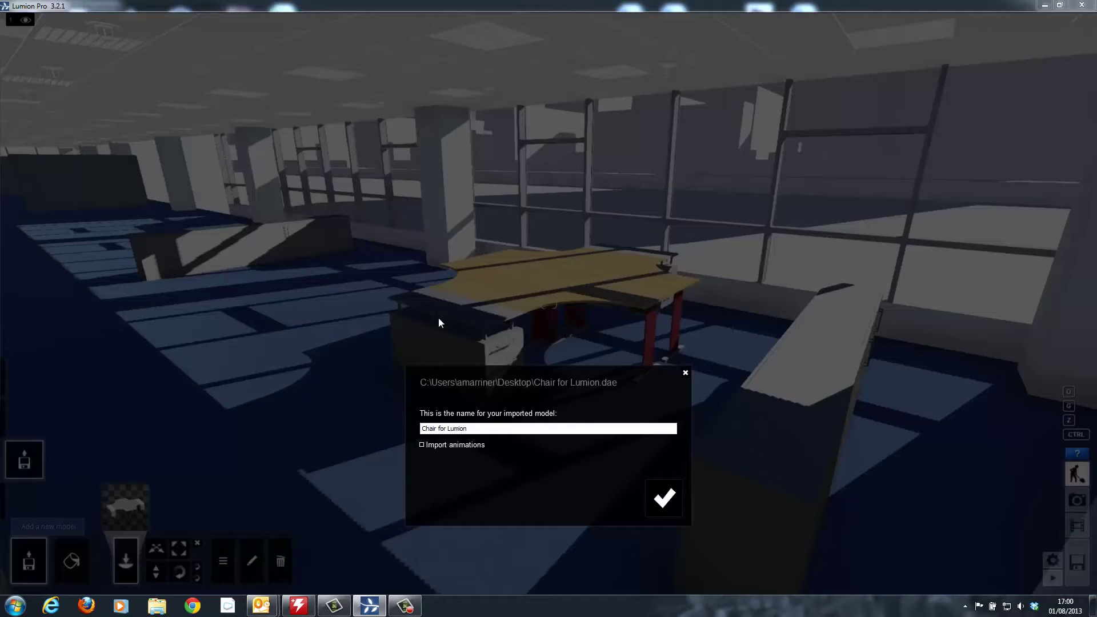
click(663, 498)
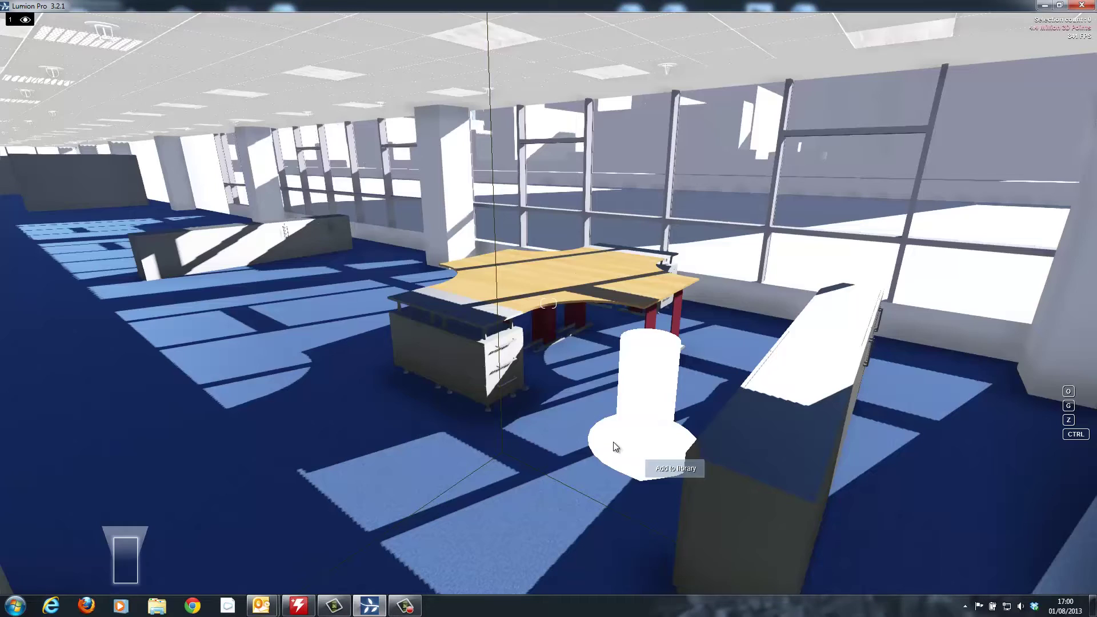
click(511, 438)
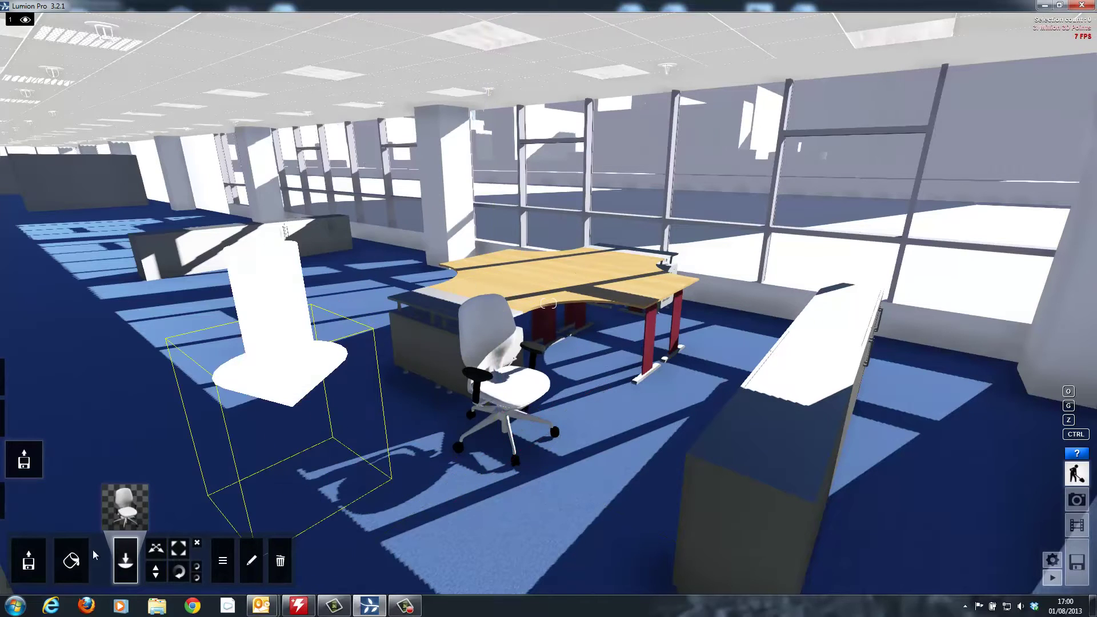
Step: Assign the blue carpet material to the seat and back surface of the imported chair
click(71, 560)
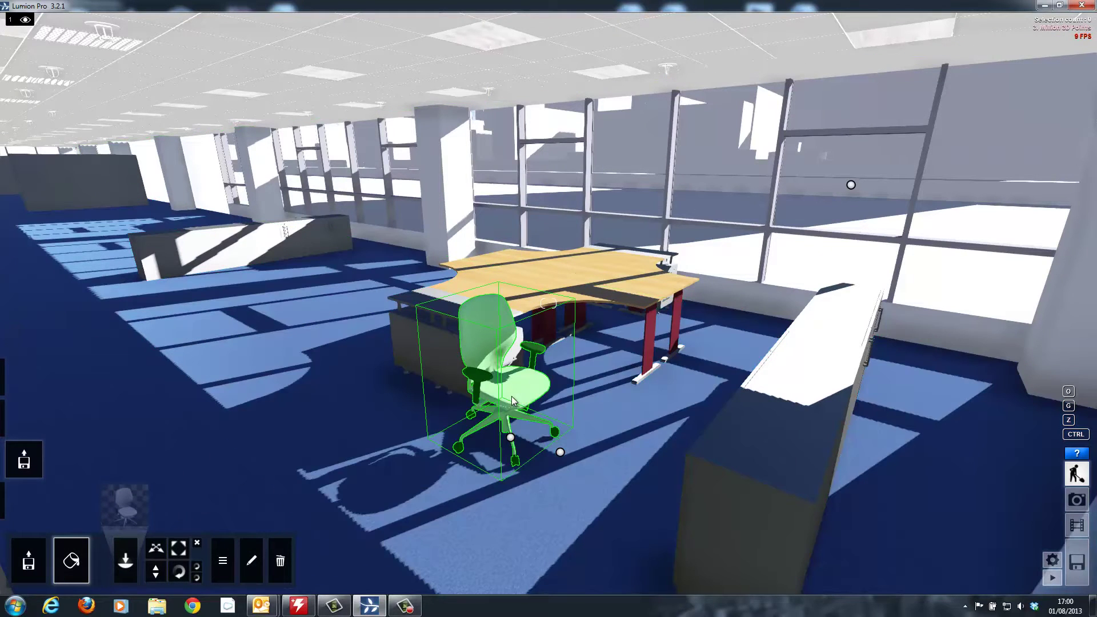
click(512, 396)
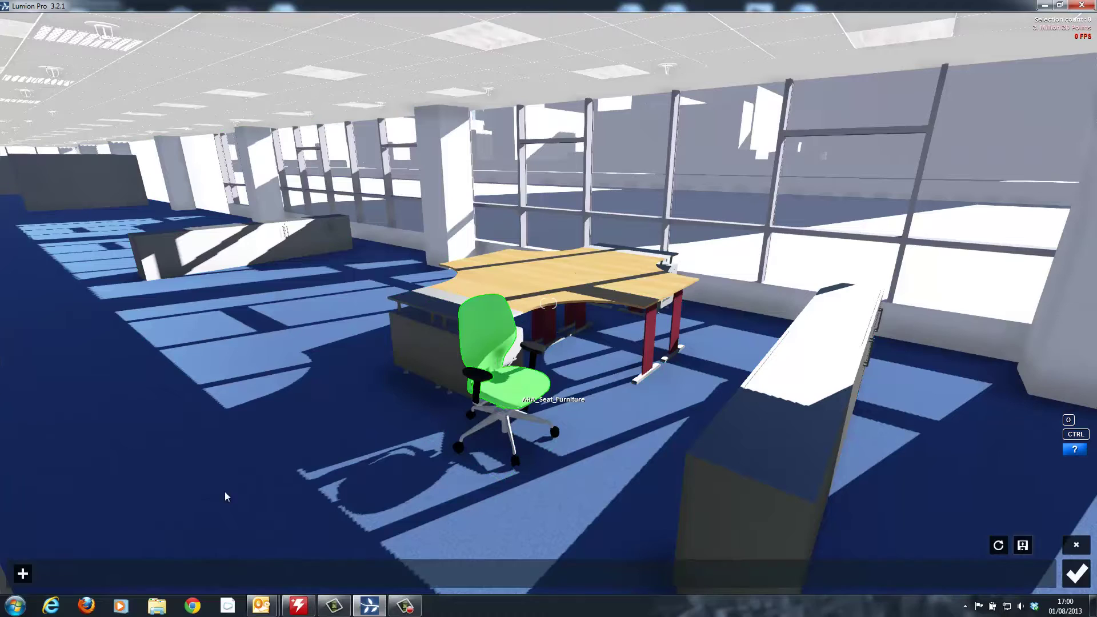
click(23, 574)
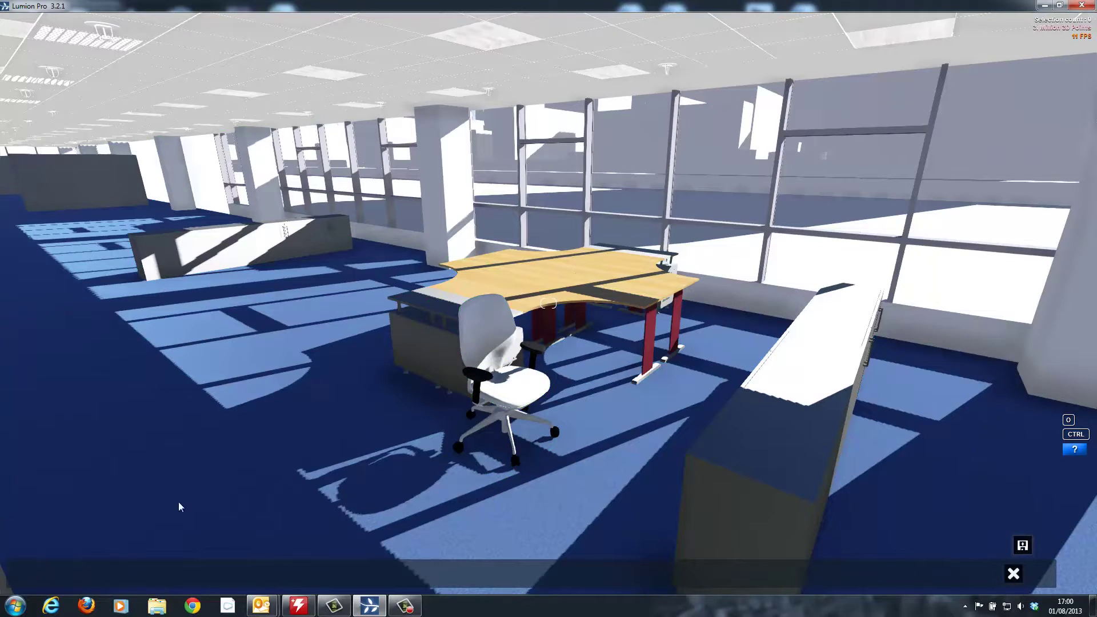
click(507, 388)
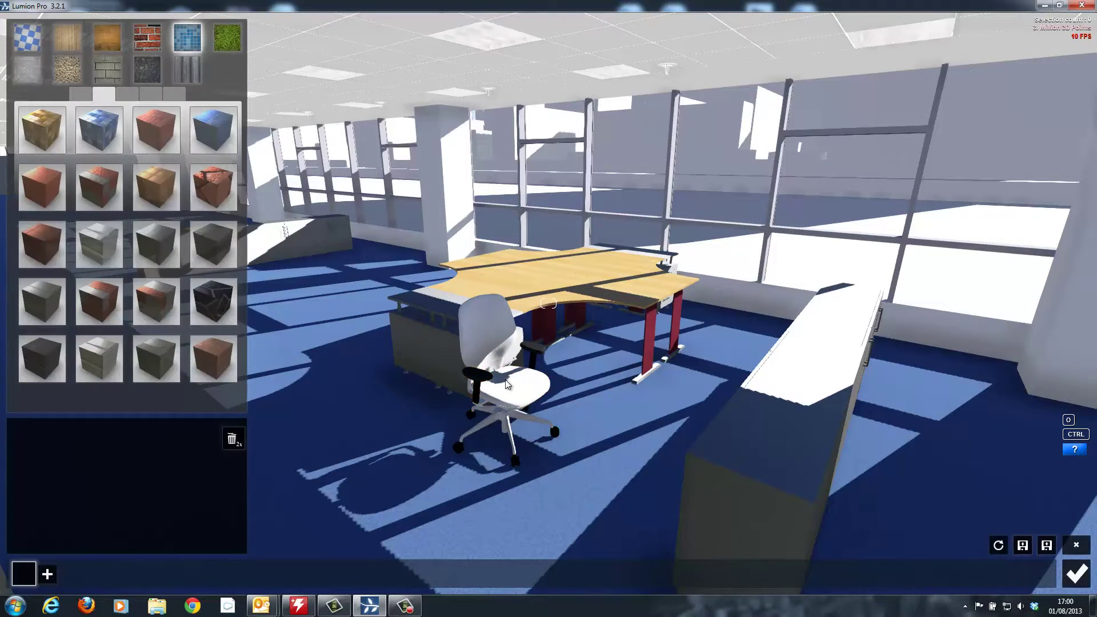
click(69, 74)
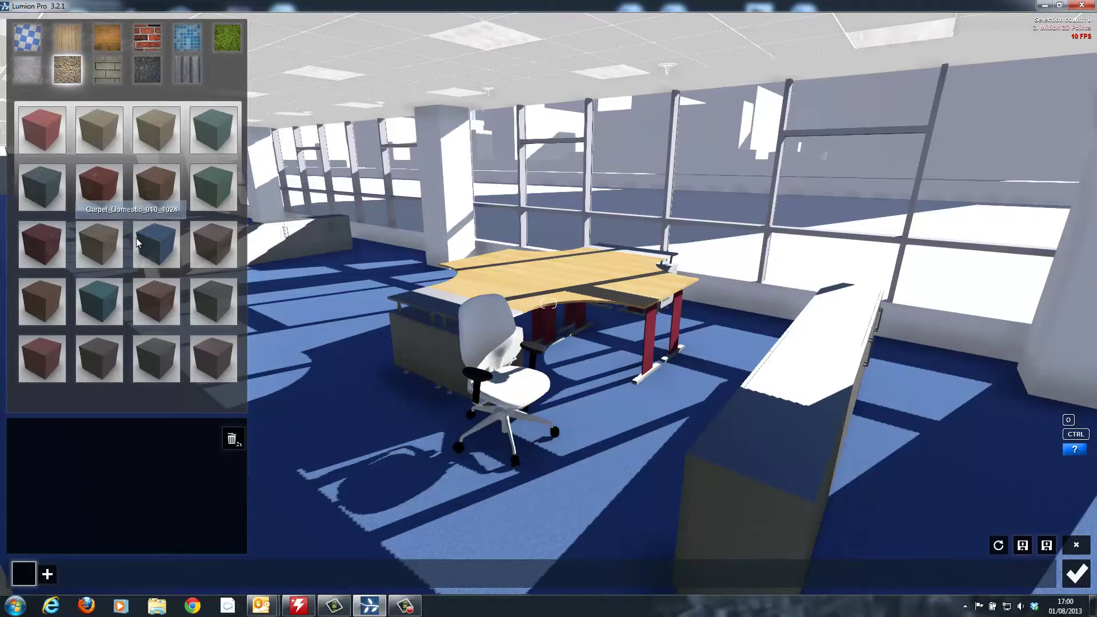
click(156, 244)
Step: Set the chair's carpet material scale to about 2.6 and darken its colour
drag(47, 463, 78, 472)
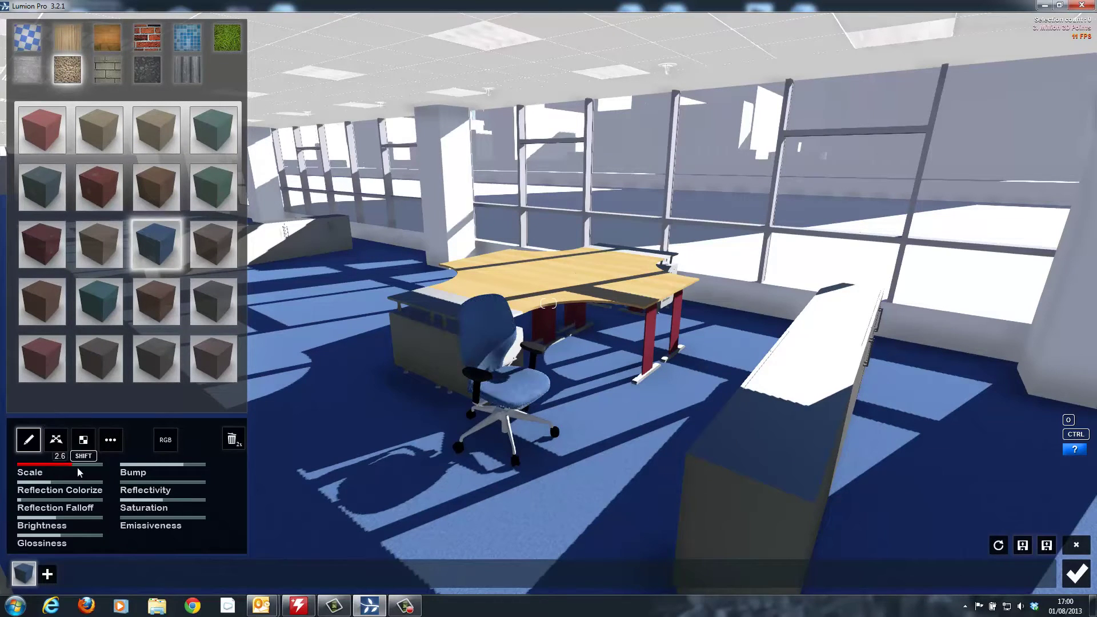
click(164, 440)
click(176, 514)
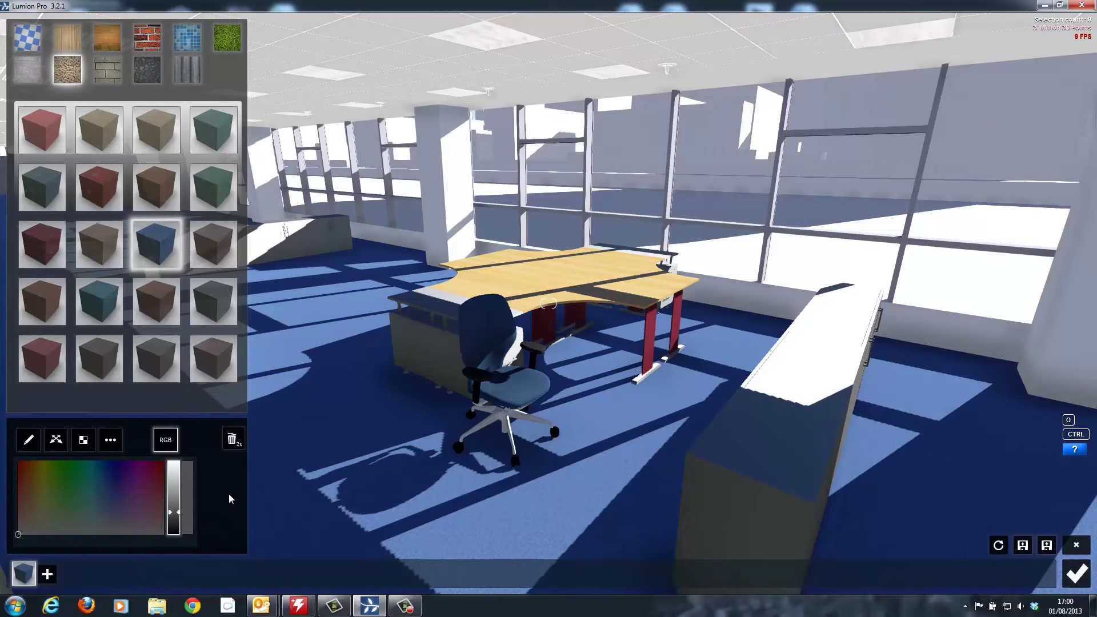
Step: Save the chair's material changes, rotate the chair to face the desk and move it up to the workstation beside the drawers
click(1077, 575)
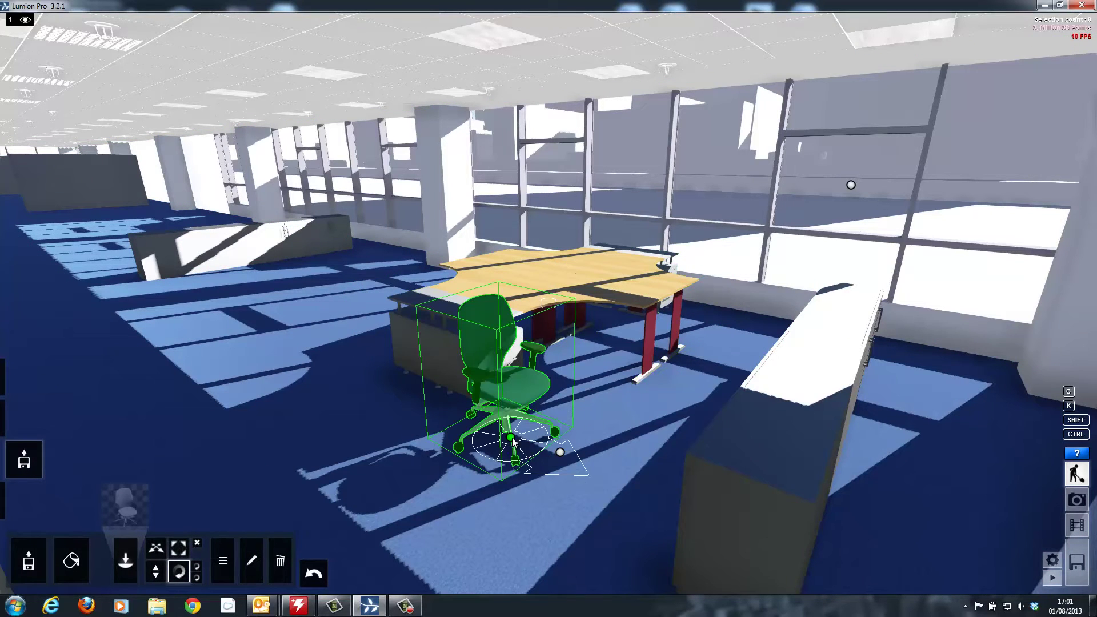
click(529, 400)
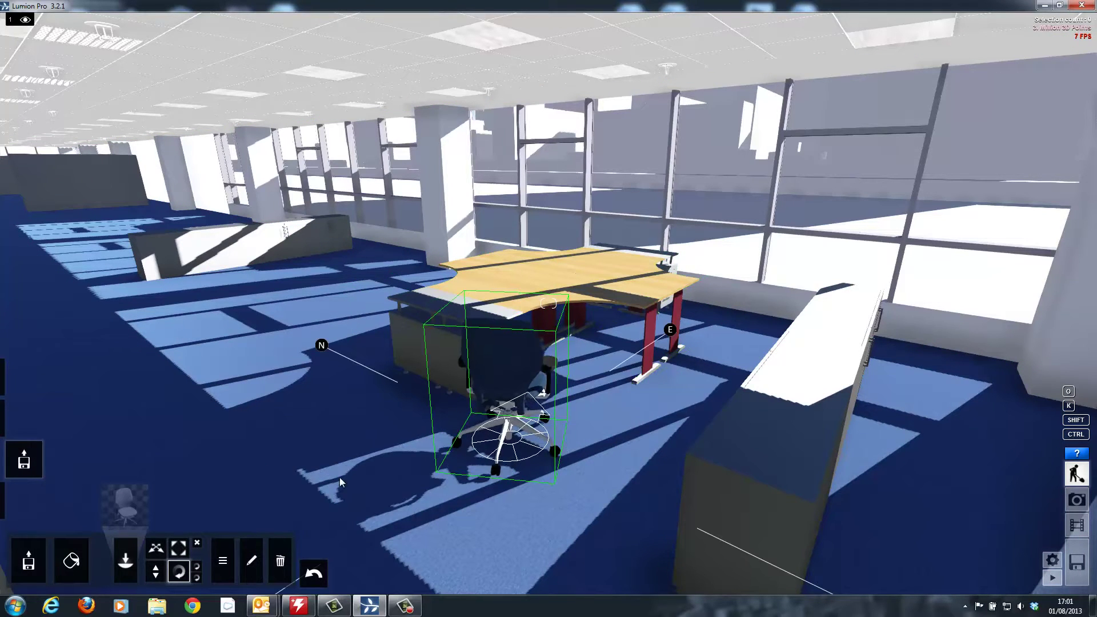
click(153, 552)
drag(523, 427, 578, 395)
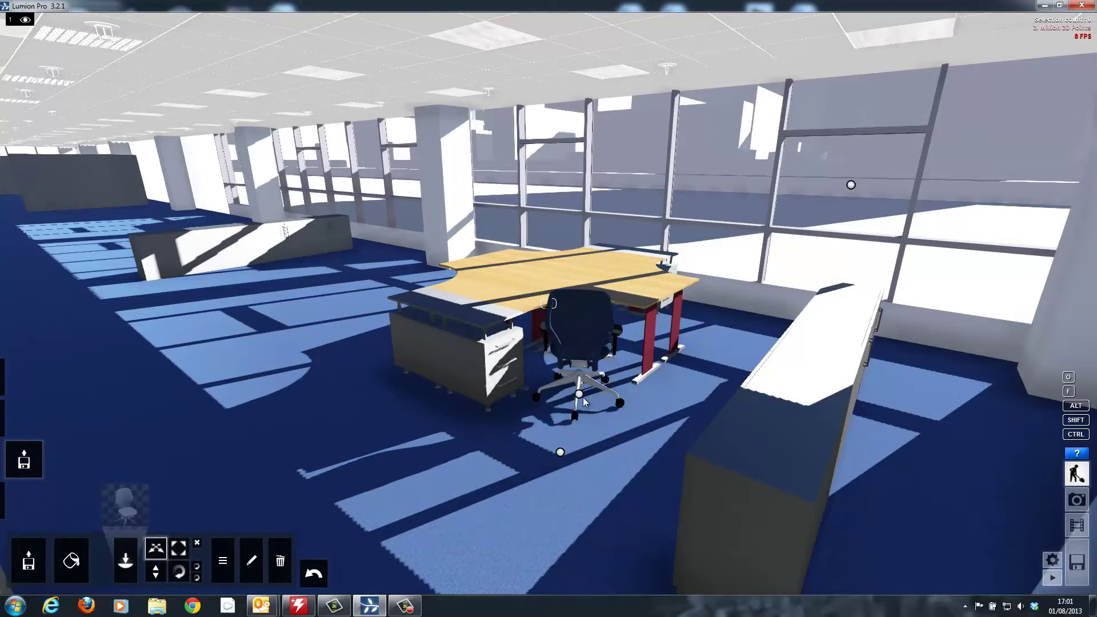
Step: Place a second copy of the imported chair at the desk's neighbouring workstation and rotate it to face the desk
right_drag(583, 396, 575, 417)
key(d)
click(125, 560)
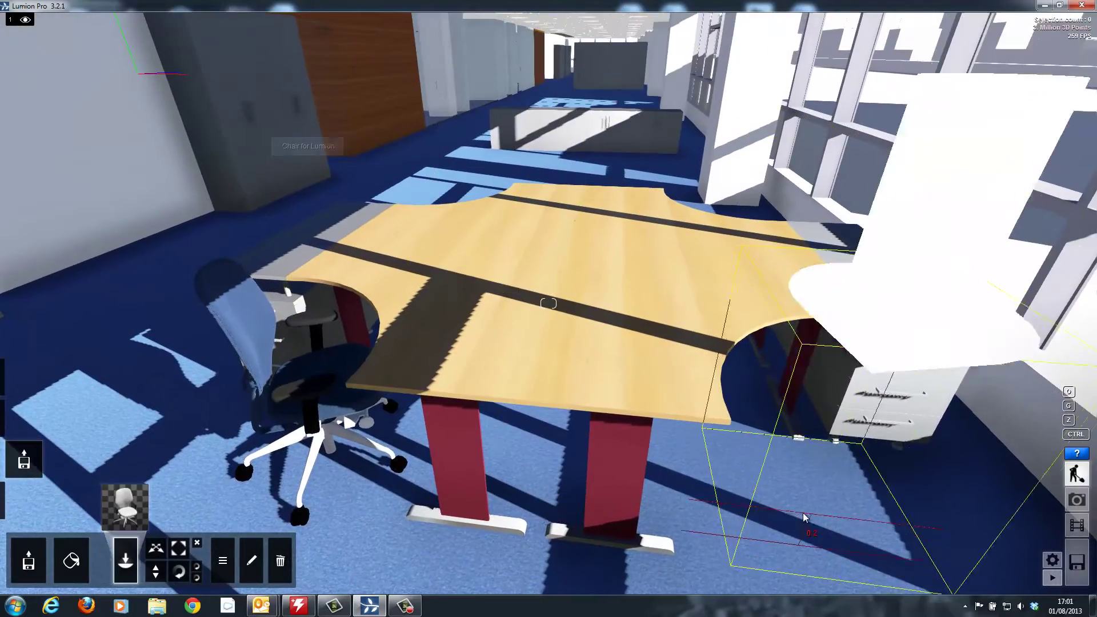
click(799, 519)
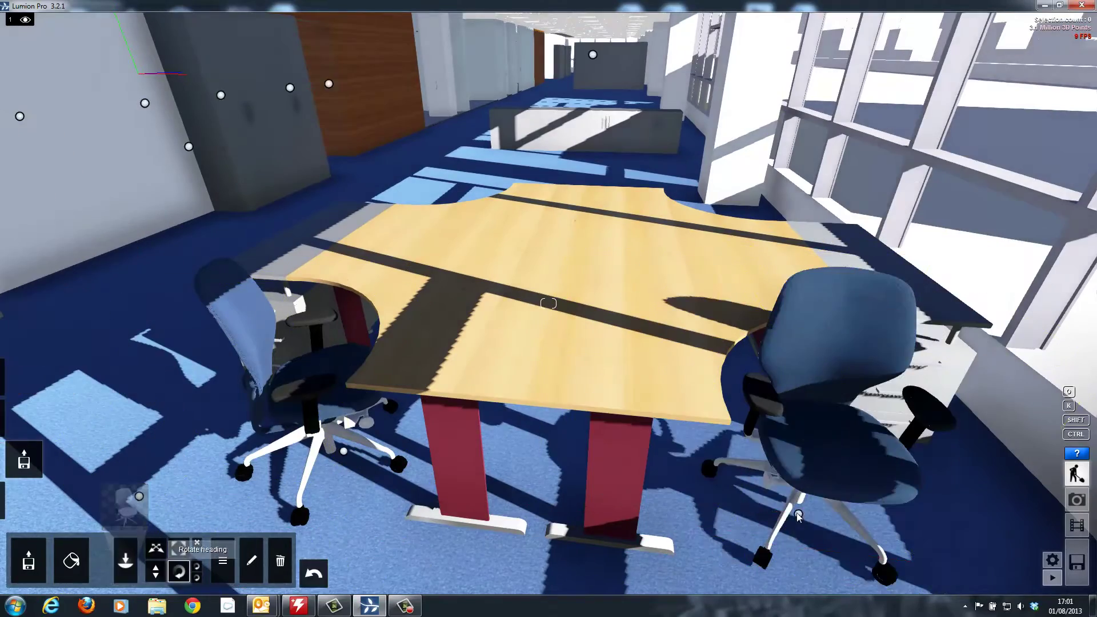
key(r)
Step: Place two more imported chairs at the empty workstations on the far side of the desk and rotate them towards it
key(w)
mouse_move(623, 366)
right_down()
mouse_move(615, 352)
mouse_move(626, 351)
right_up()
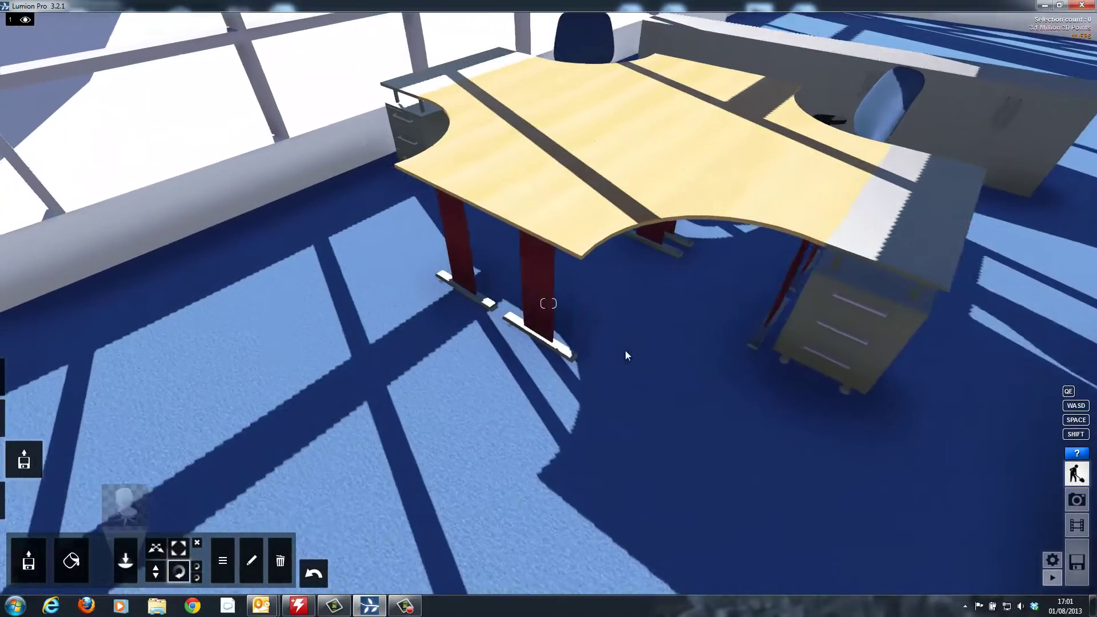
click(125, 506)
click(308, 194)
click(748, 393)
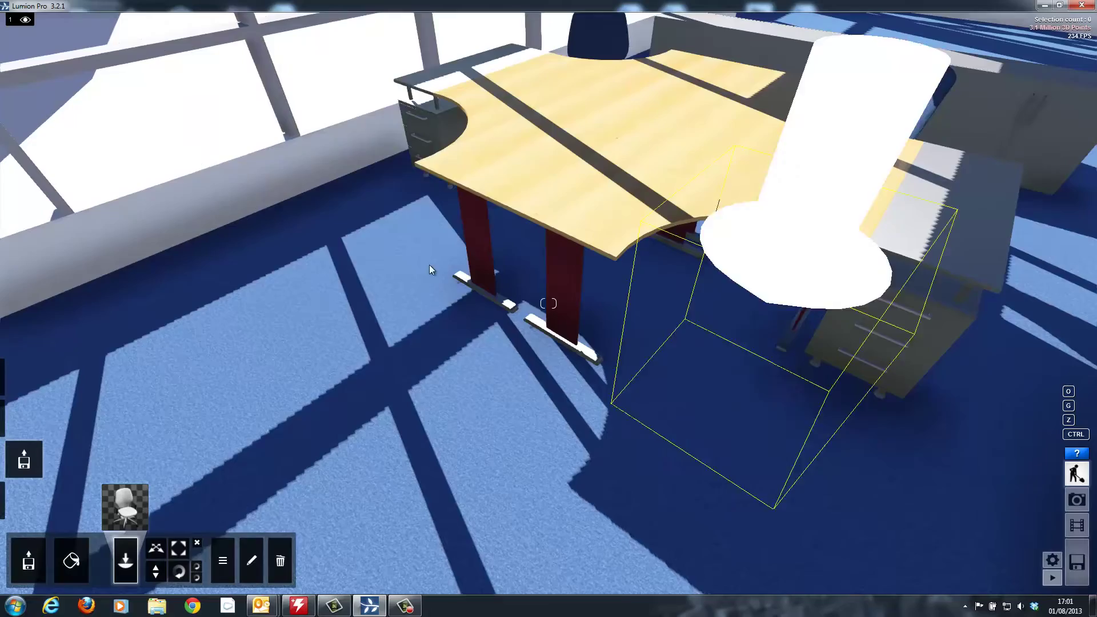
click(422, 232)
key(r)
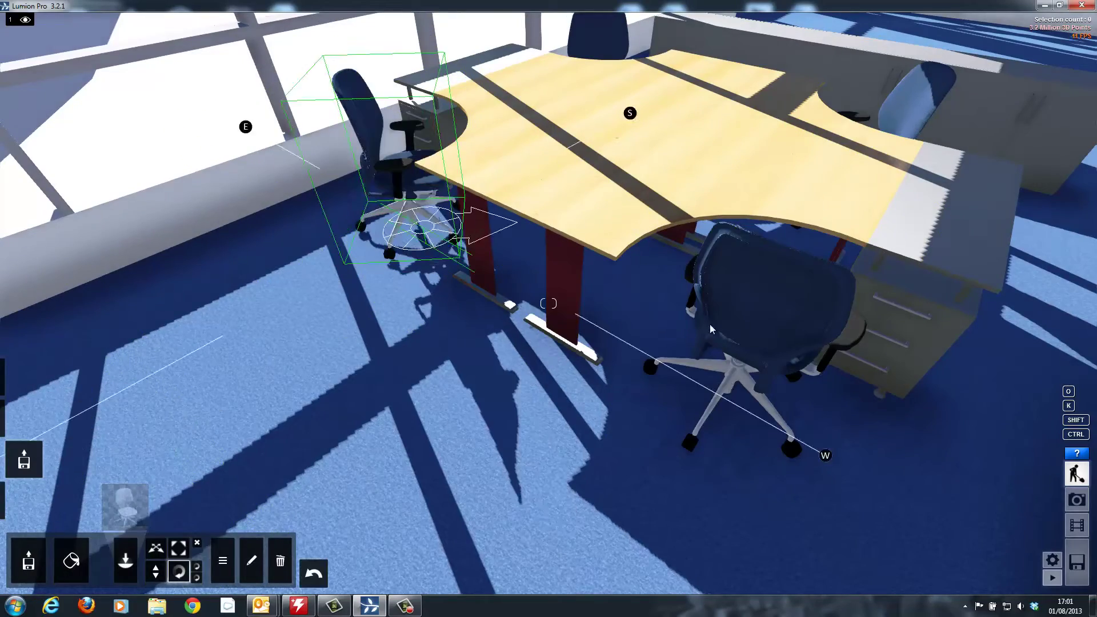
Step: Select Monitor_001 from the electronics category of the indoor object library for placement
key(s)
right_drag(729, 341, 758, 388)
key(d)
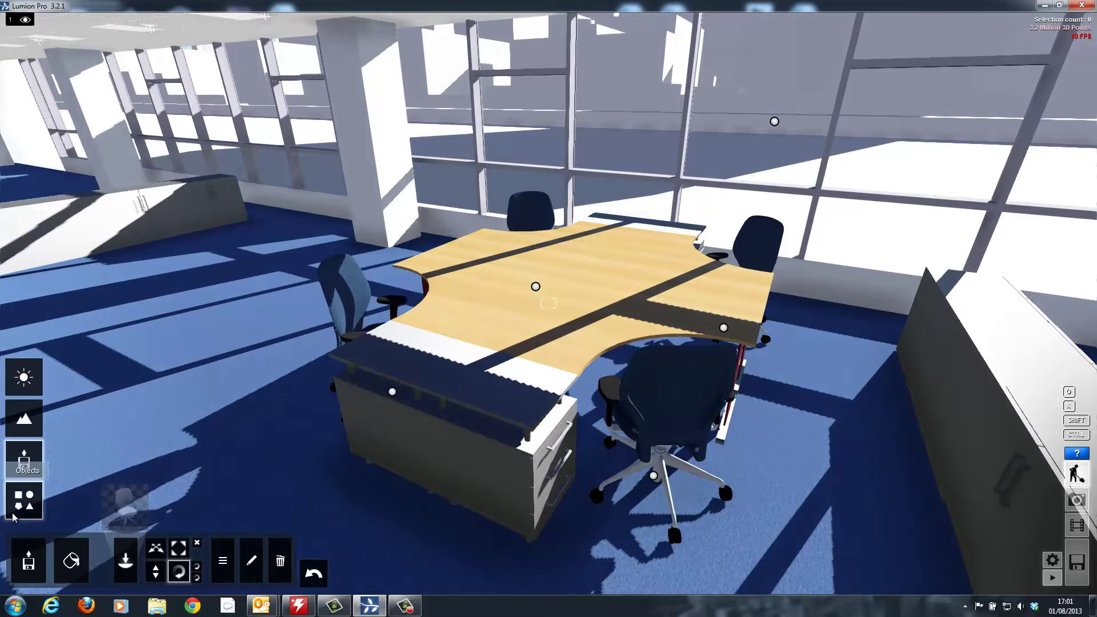
click(23, 500)
click(47, 550)
click(124, 507)
click(373, 107)
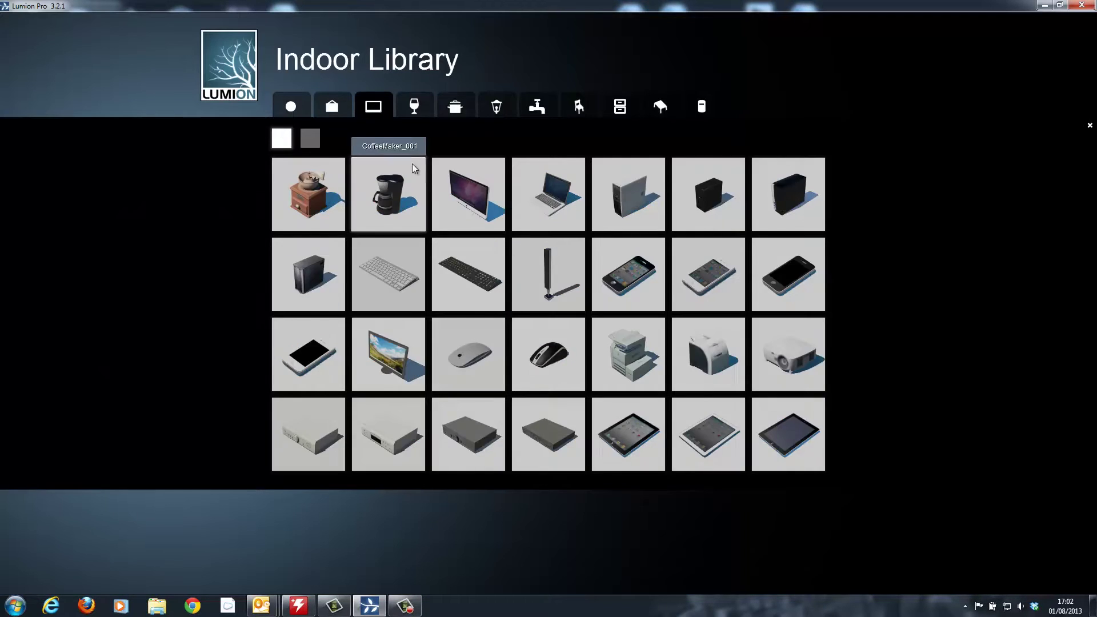
click(311, 139)
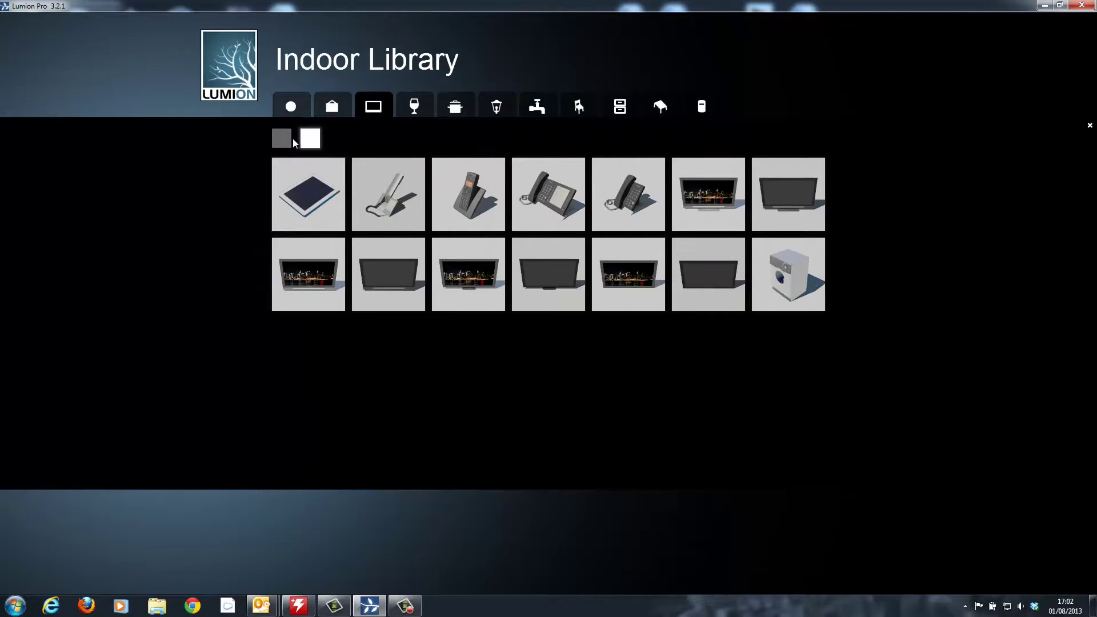
click(389, 358)
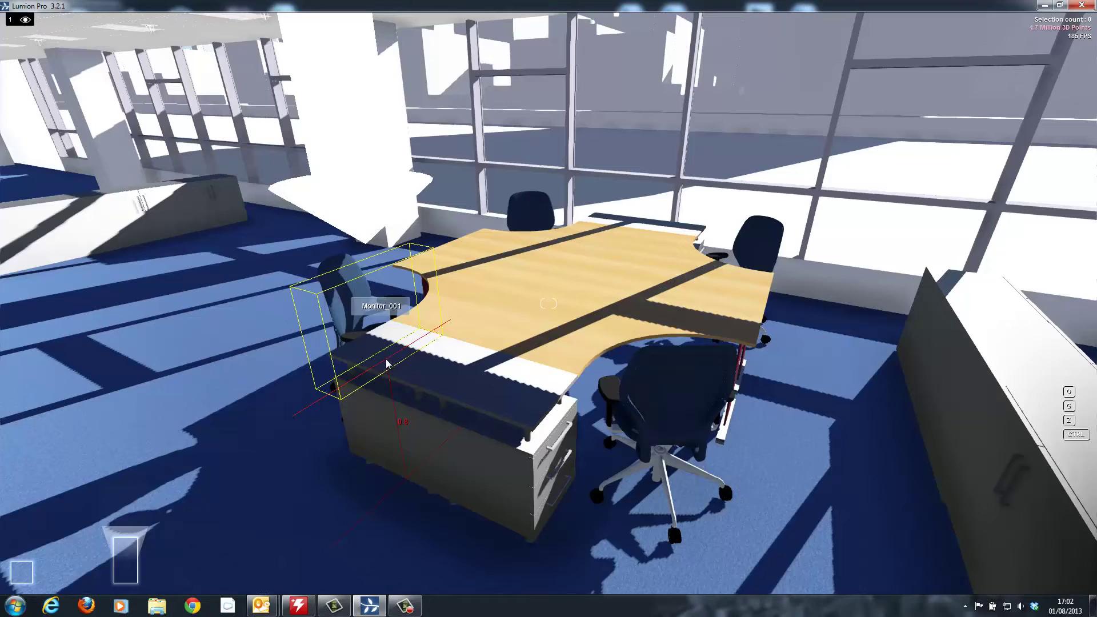
Step: Place monitors at the four workstations on the desk and rotate the two far-side ones to face their chairs
click(634, 240)
click(555, 311)
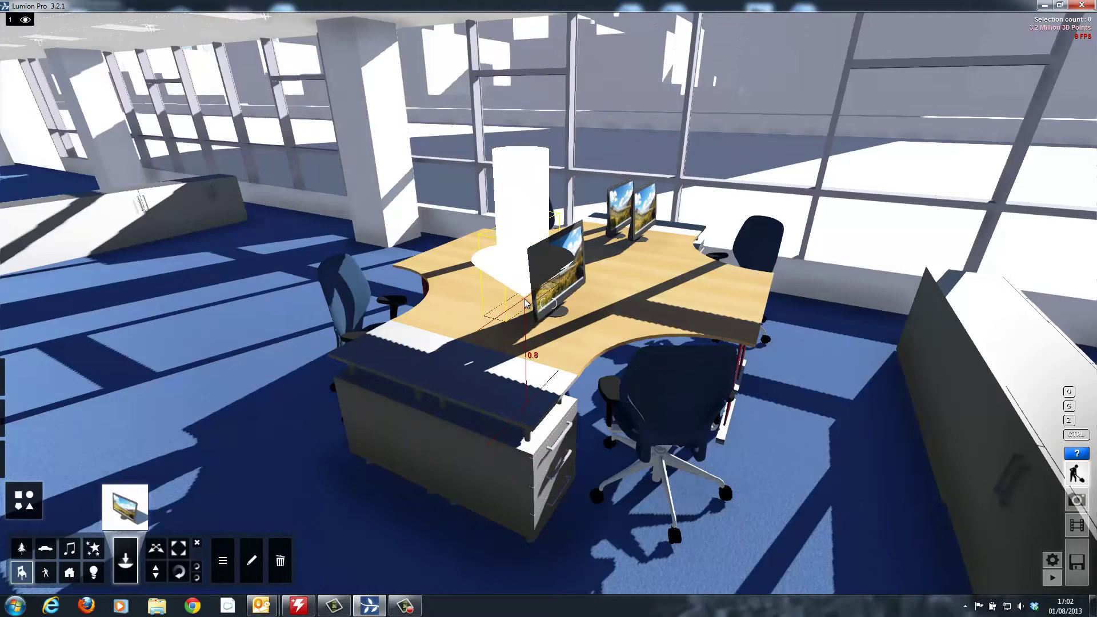
click(524, 298)
click(179, 572)
drag(521, 299, 622, 238)
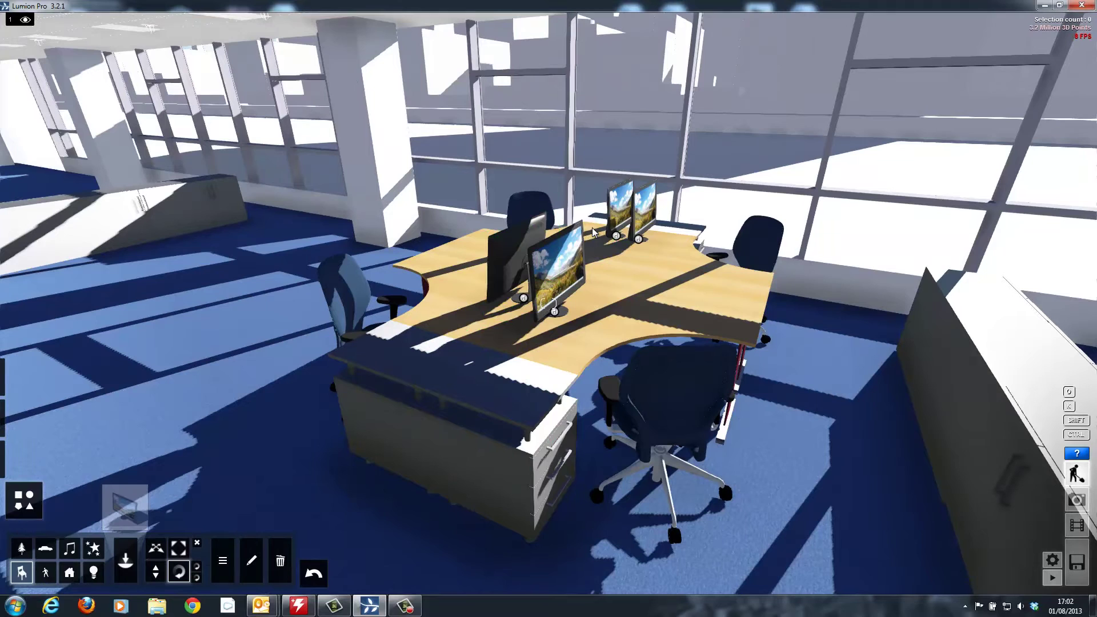
Step: Choose the white keyboard from the indoor library and place one in front of each of the four monitors
click(135, 516)
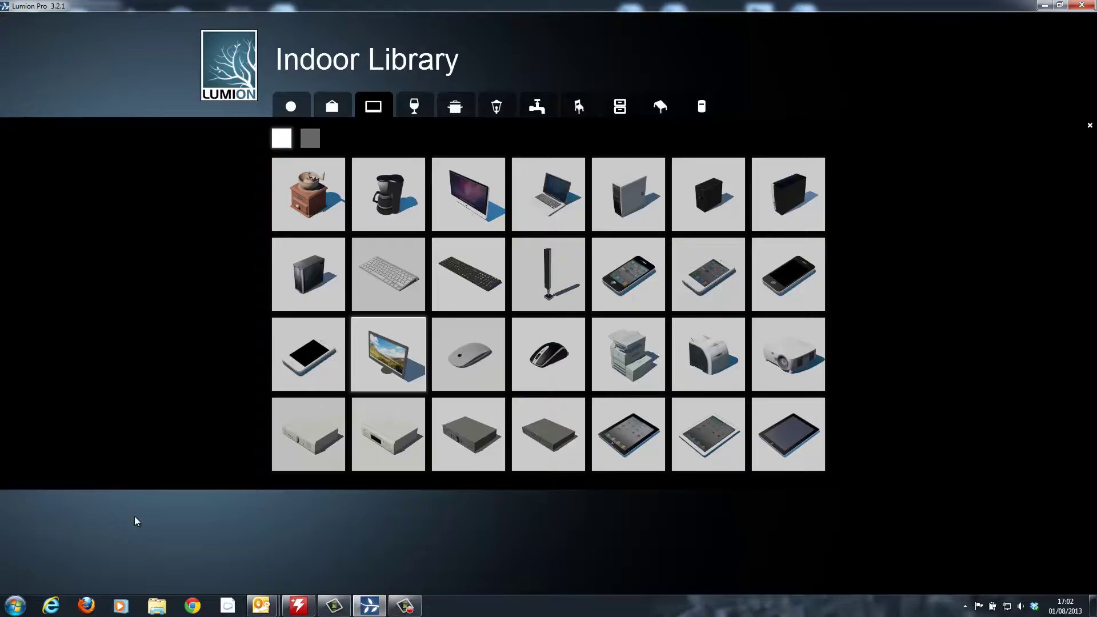
click(394, 280)
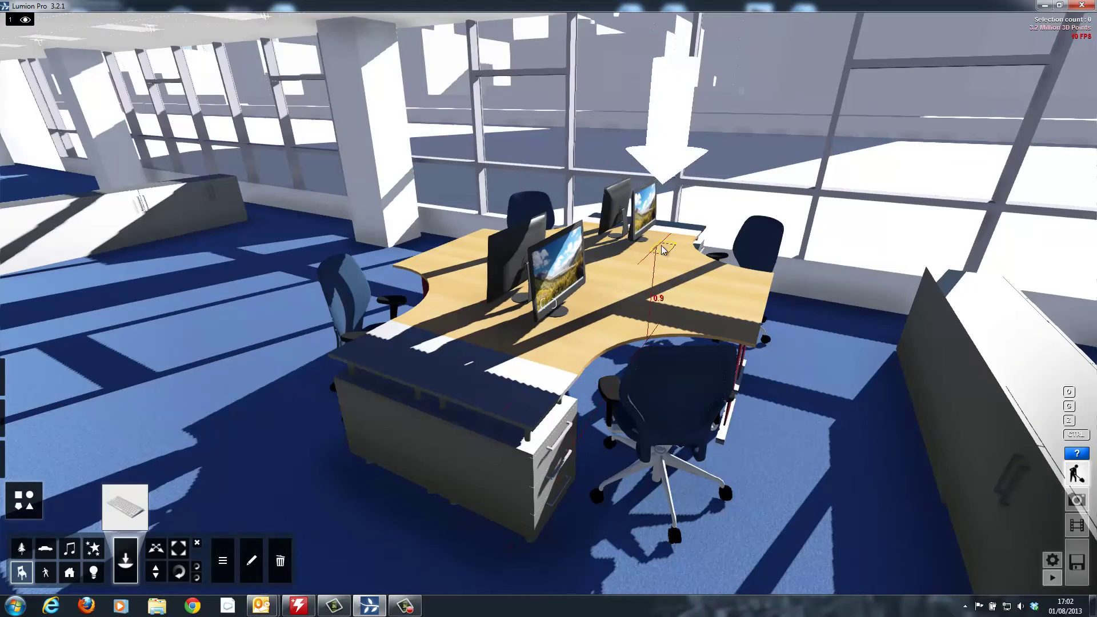
click(663, 247)
click(594, 322)
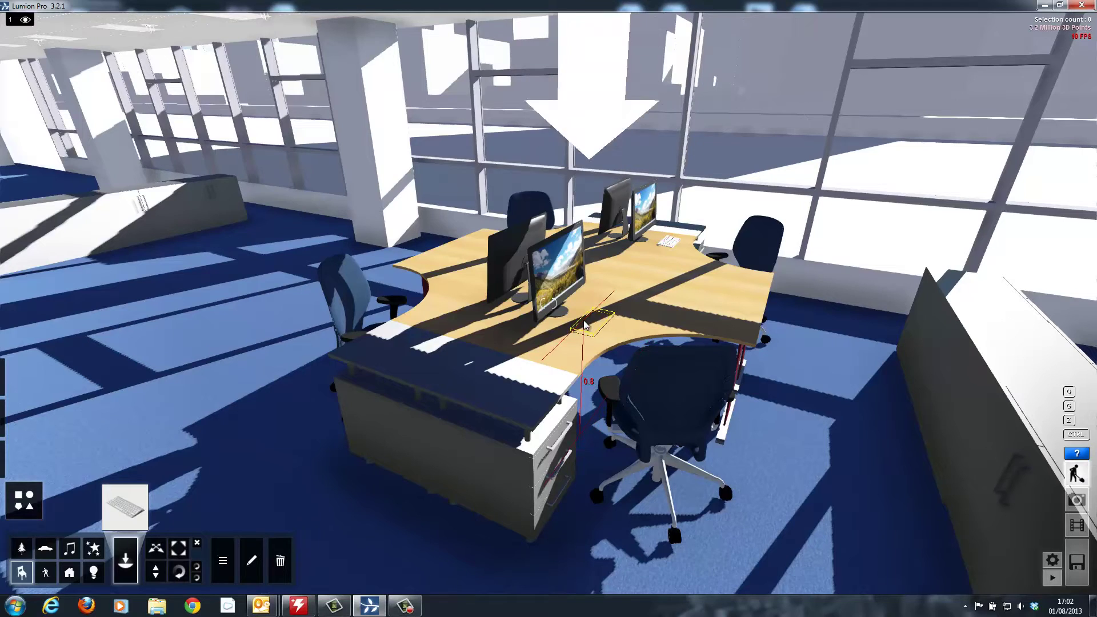
click(477, 296)
click(589, 236)
Step: Rotate the two far-side keyboards to line up with their monitors and chairs
click(178, 571)
drag(475, 295, 409, 265)
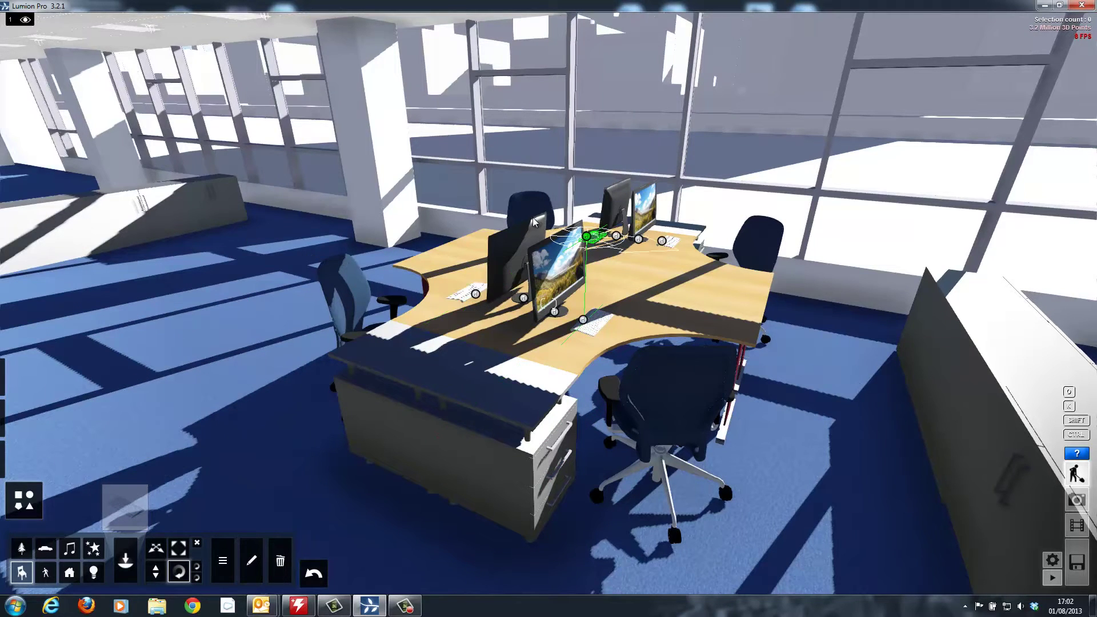
drag(586, 236, 510, 225)
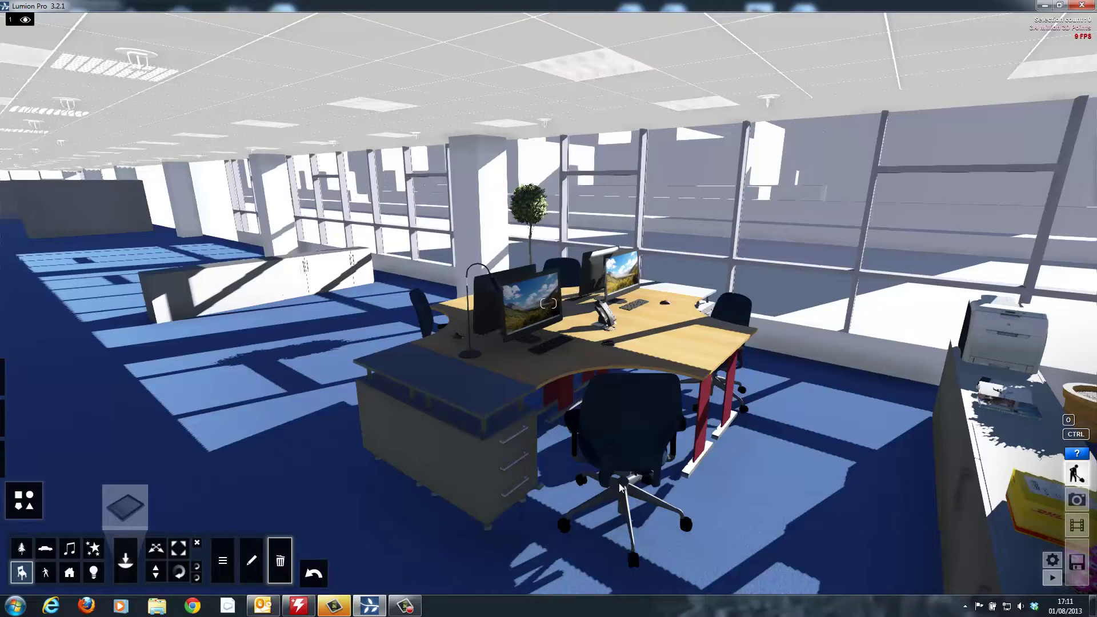
Step: Select the desktop equipment, then select the imported desk with its four chairs and place a duplicate of that desk group alongside
ctrl+drag(339, 273, 762, 542)
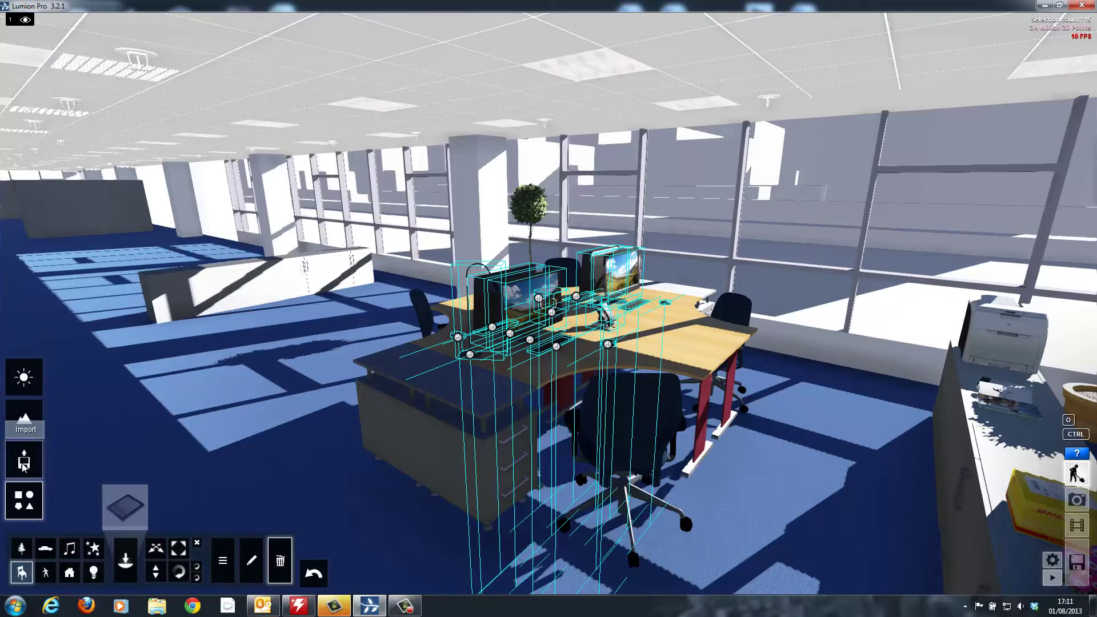
click(23, 465)
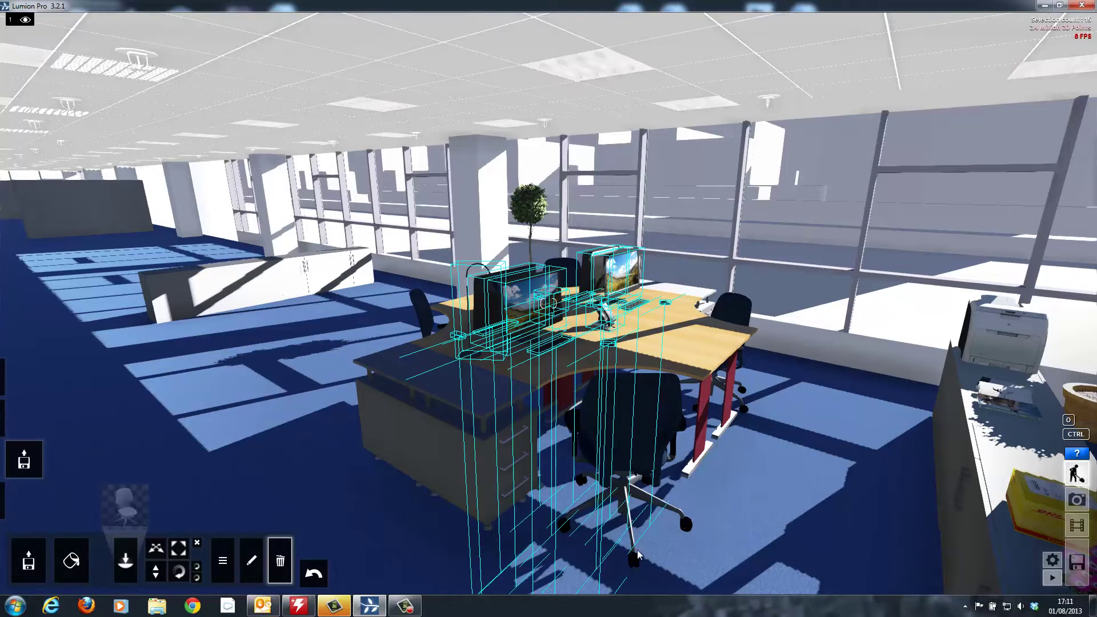
ctrl+drag(783, 594, 869, 594)
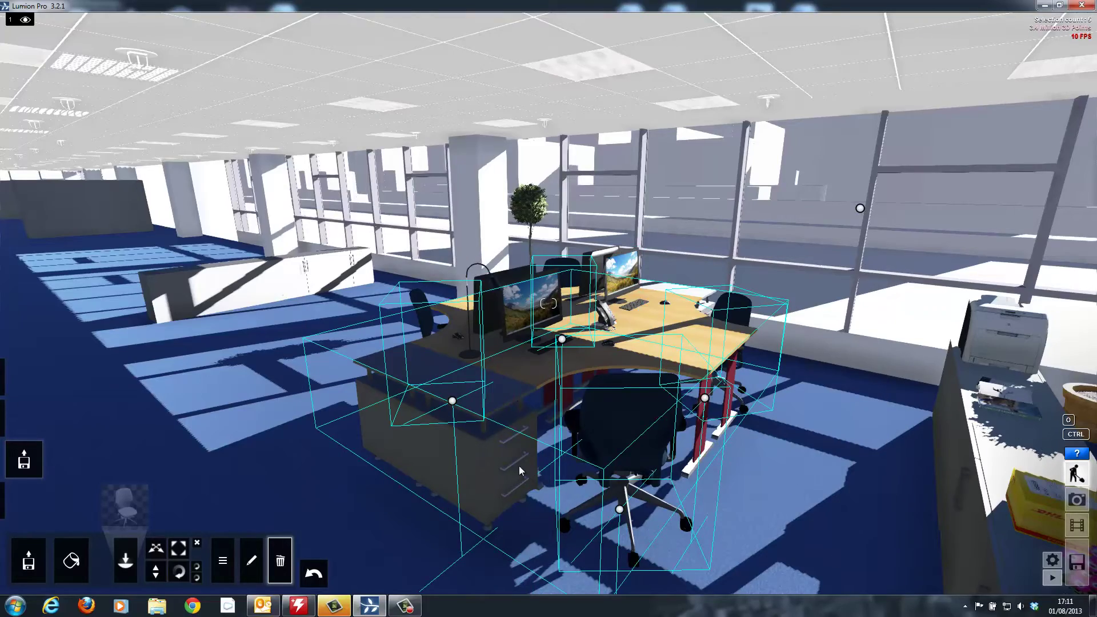
key(a)
mouse_move(519, 471)
right_down()
mouse_move(531, 470)
mouse_move(515, 470)
right_up()
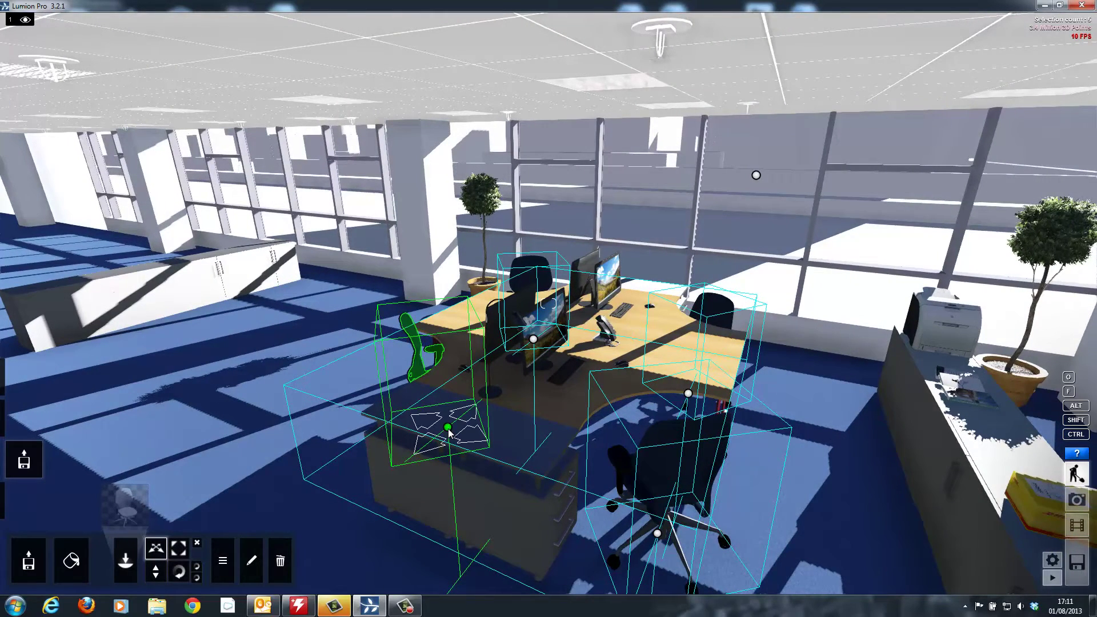
alt+drag(448, 428, 211, 361)
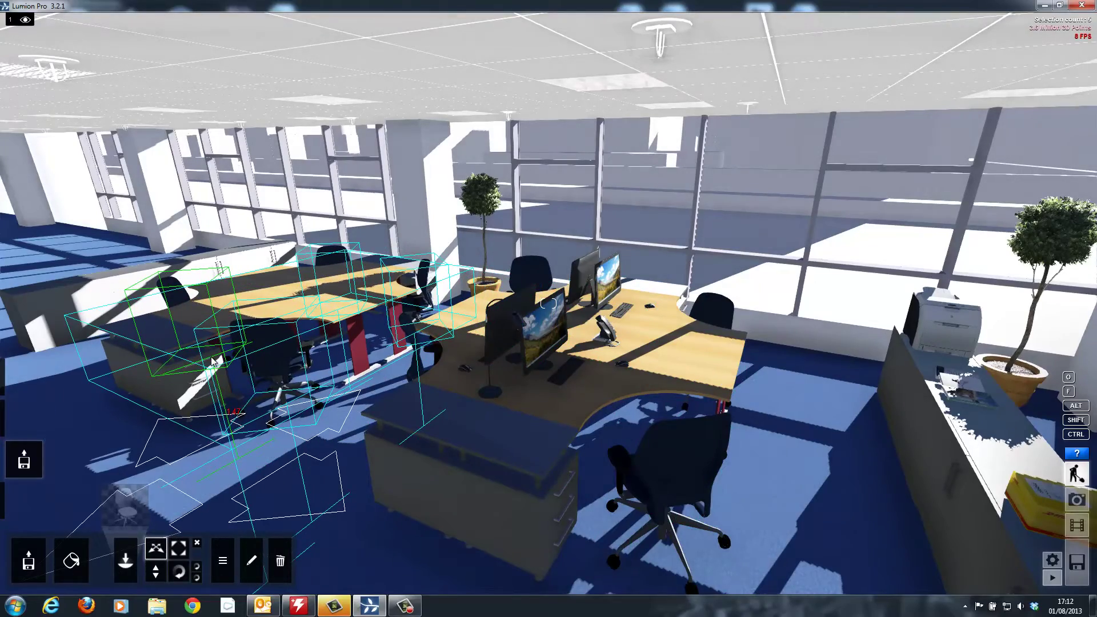
Step: Place further duplicates of the desk and chairs group down the length of the office floor
mouse_move(293, 432)
right_down()
mouse_move(324, 431)
mouse_move(292, 432)
right_up()
key(a)
alt+drag(868, 399, 101, 428)
right_drag(703, 486, 669, 491)
alt+drag(667, 508, 177, 276)
Step: Duplicate the selected monitors, keyboards, phones and other desktop equipment onto the copied desks
right_drag(343, 300, 289, 329)
key(w)
mouse_move(20, 505)
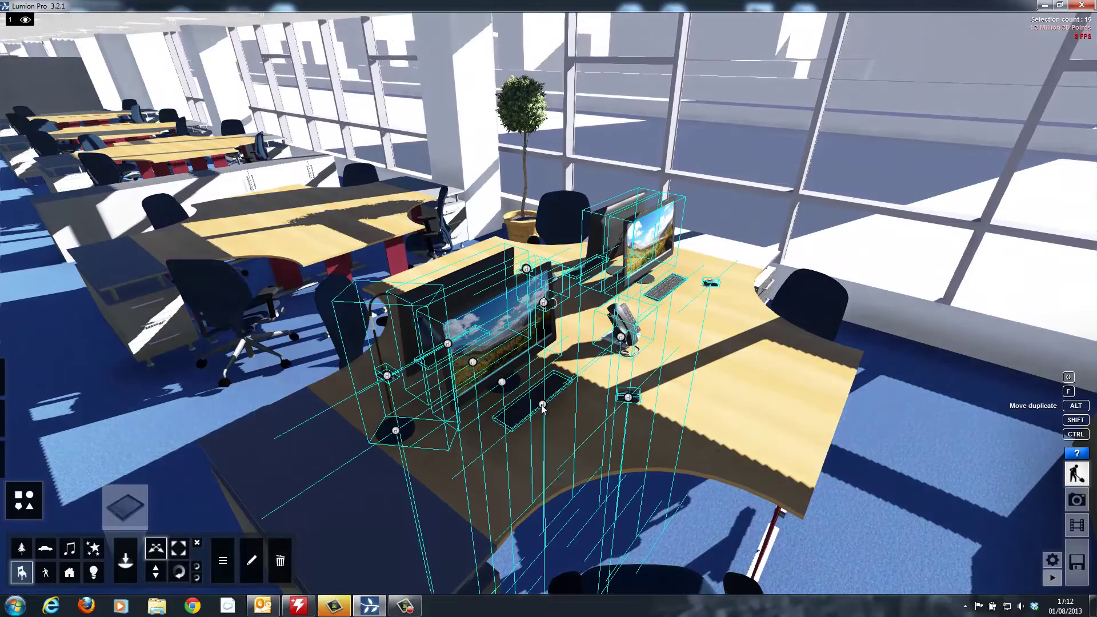
alt+drag(543, 405, 167, 163)
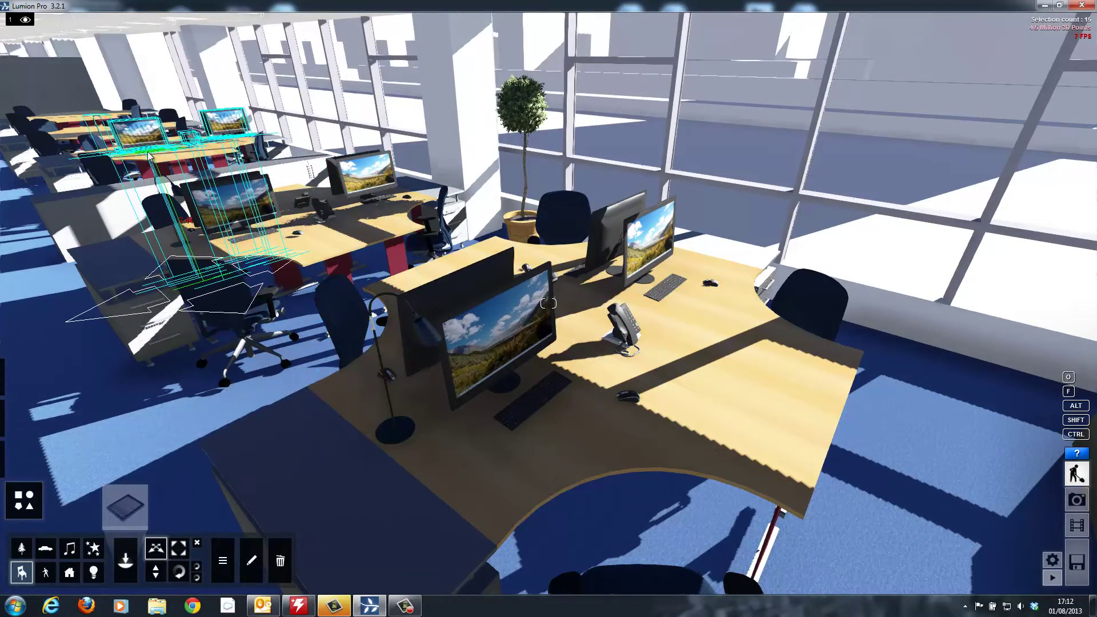
mouse_move(172, 172)
right_down()
mouse_move(222, 181)
mouse_move(174, 171)
right_up()
key(w)
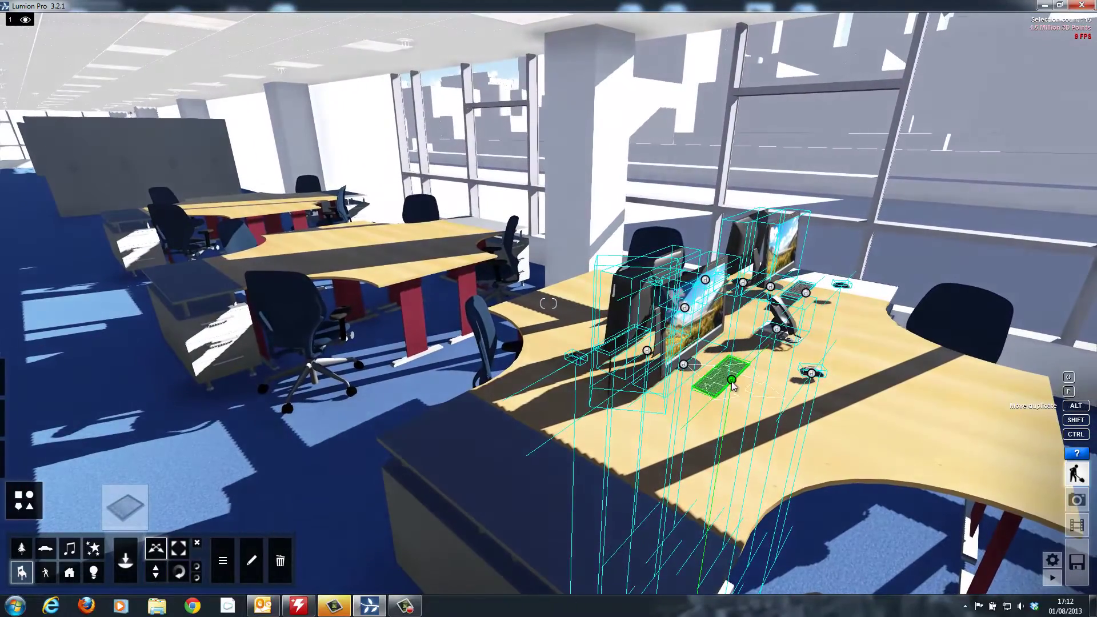
alt+drag(726, 388, 313, 269)
alt+drag(212, 208, 220, 217)
Step: Add the seated man holding reading material from the character library to the chair by the window and rotate him towards the desk
right_drag(220, 217, 225, 364)
key(w)
key(w)
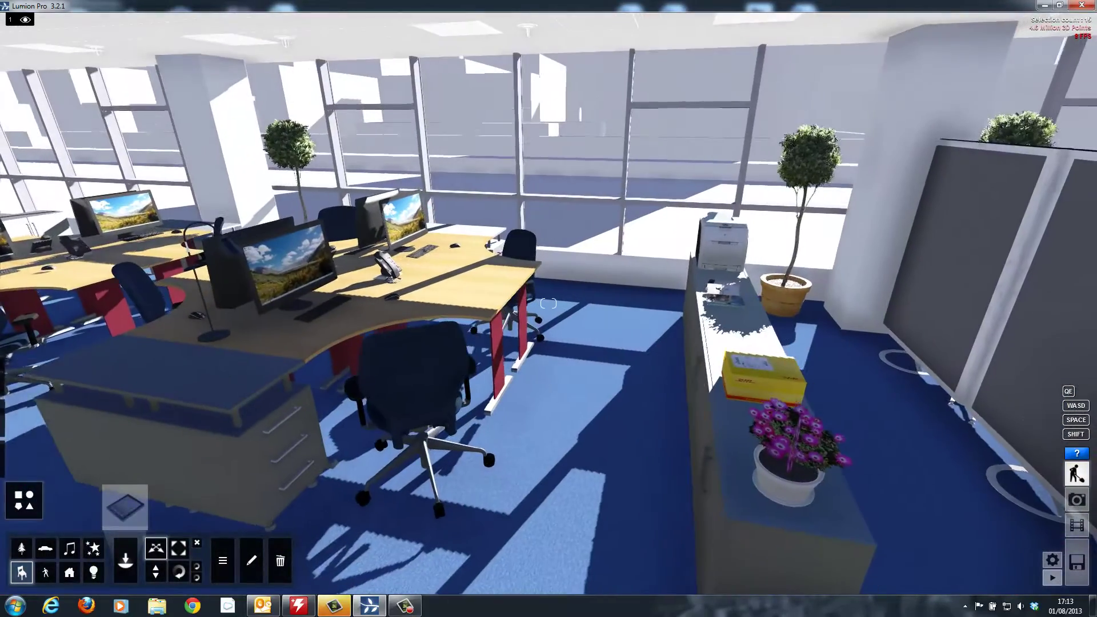
click(46, 572)
click(126, 508)
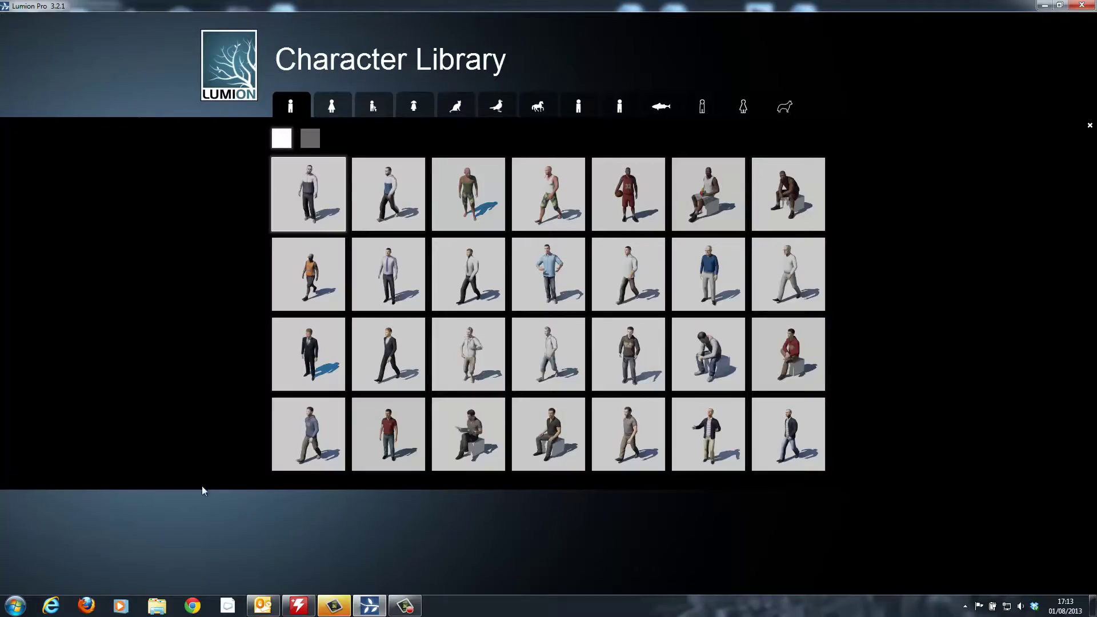
click(469, 430)
key(a)
right_drag(455, 382, 454, 378)
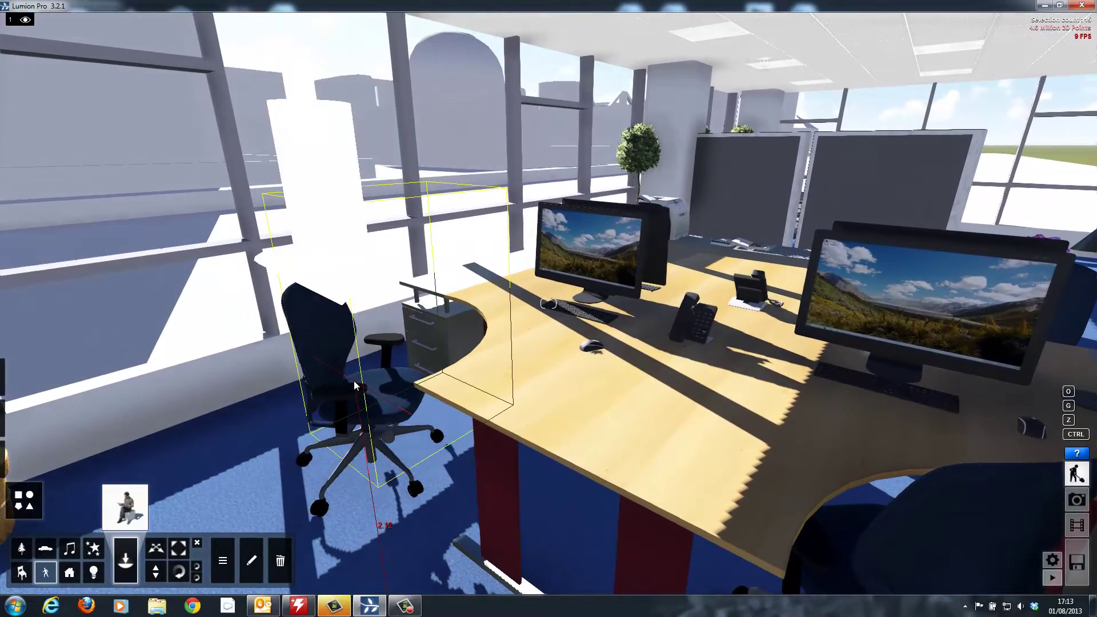
click(354, 381)
key(r)
drag(354, 386, 449, 406)
Step: Add a seated woman from the character library's female category to the chair near the storage unit and rotate her to face the desk
key(d)
right_drag(440, 409, 449, 407)
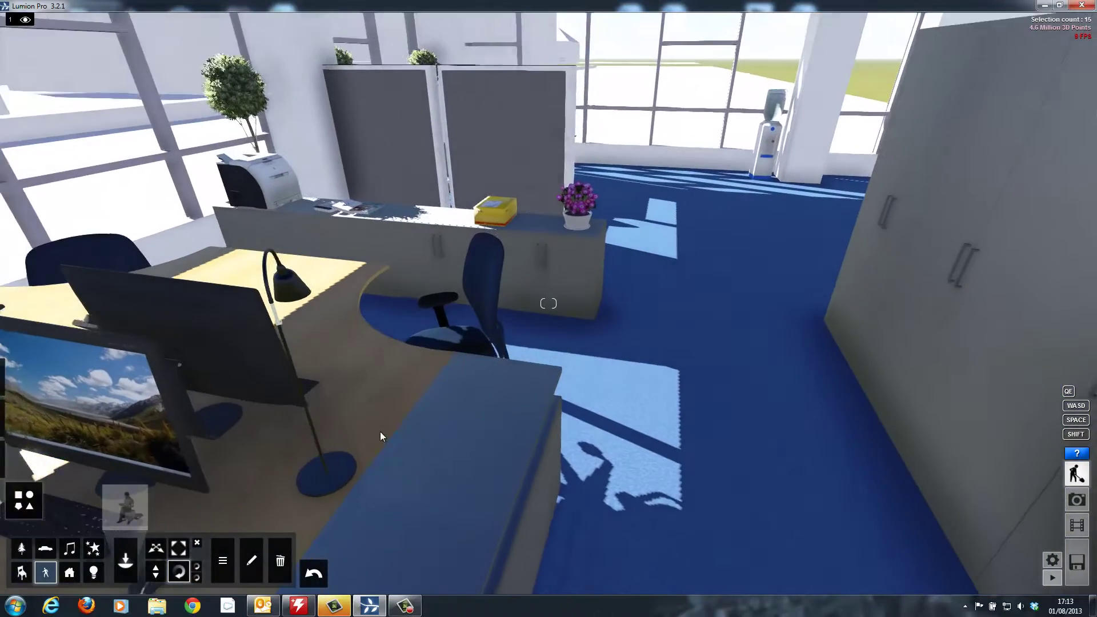
click(125, 514)
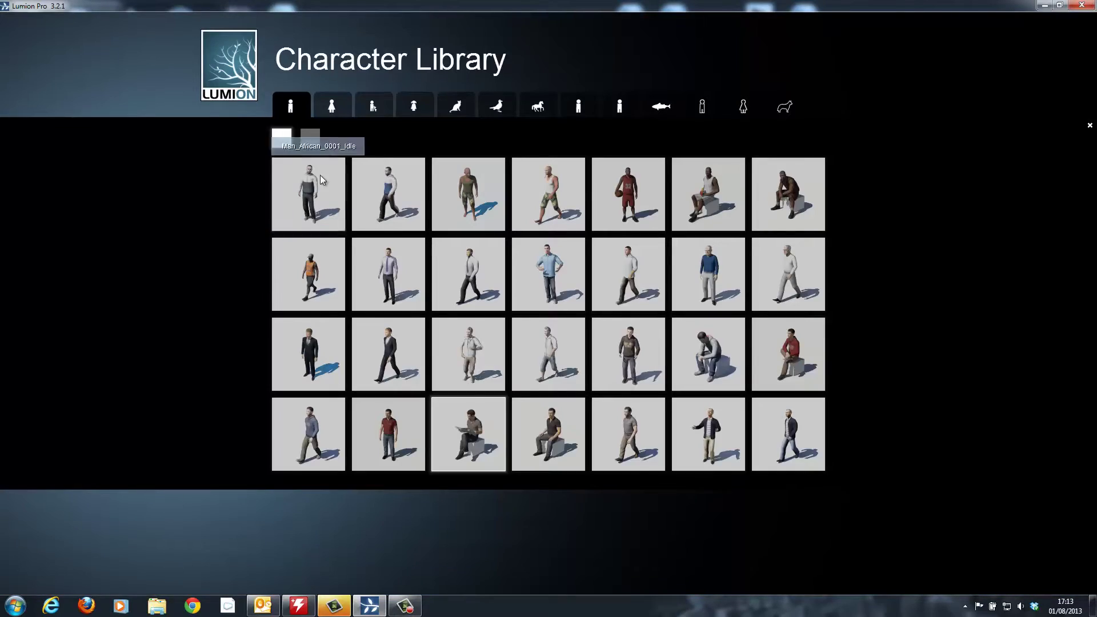
click(332, 106)
click(547, 290)
click(475, 342)
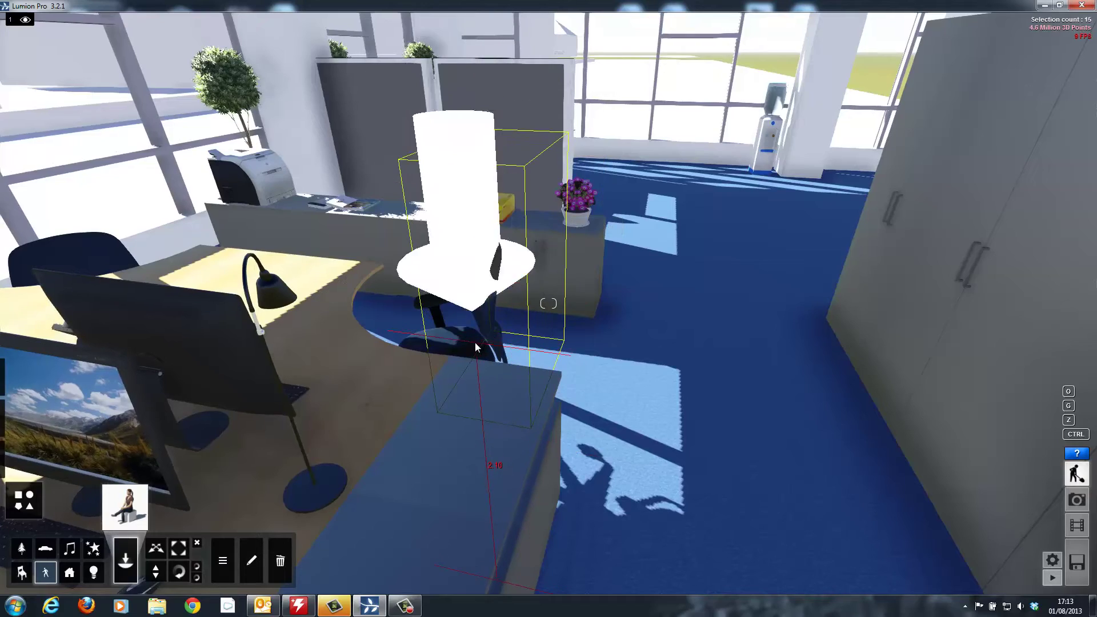
drag(475, 342, 345, 355)
key(d)
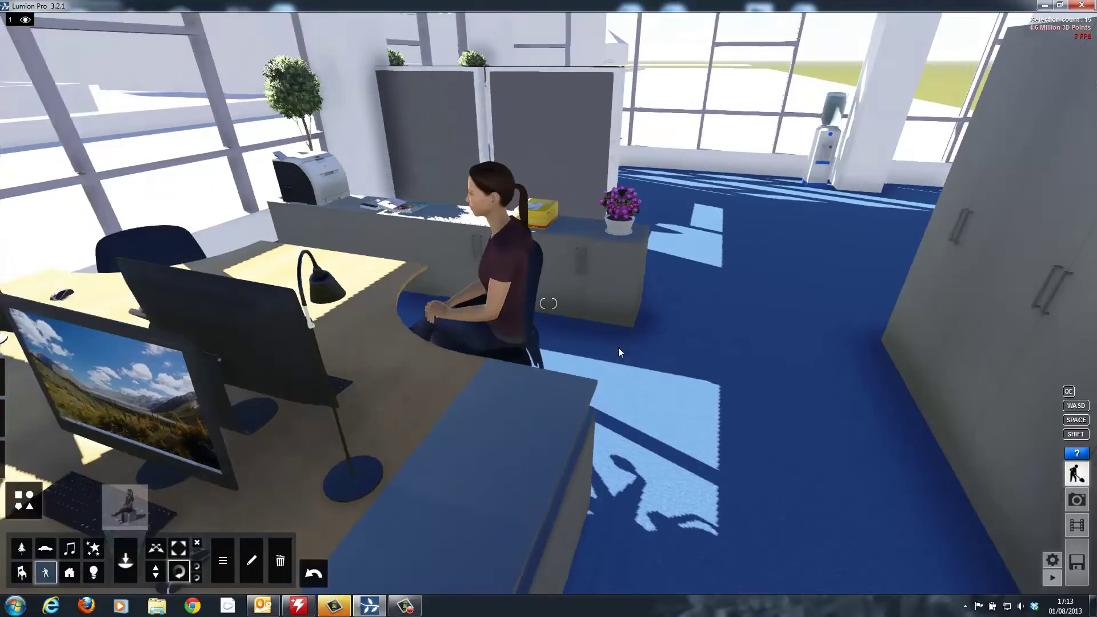
right_drag(619, 347, 640, 348)
key(a)
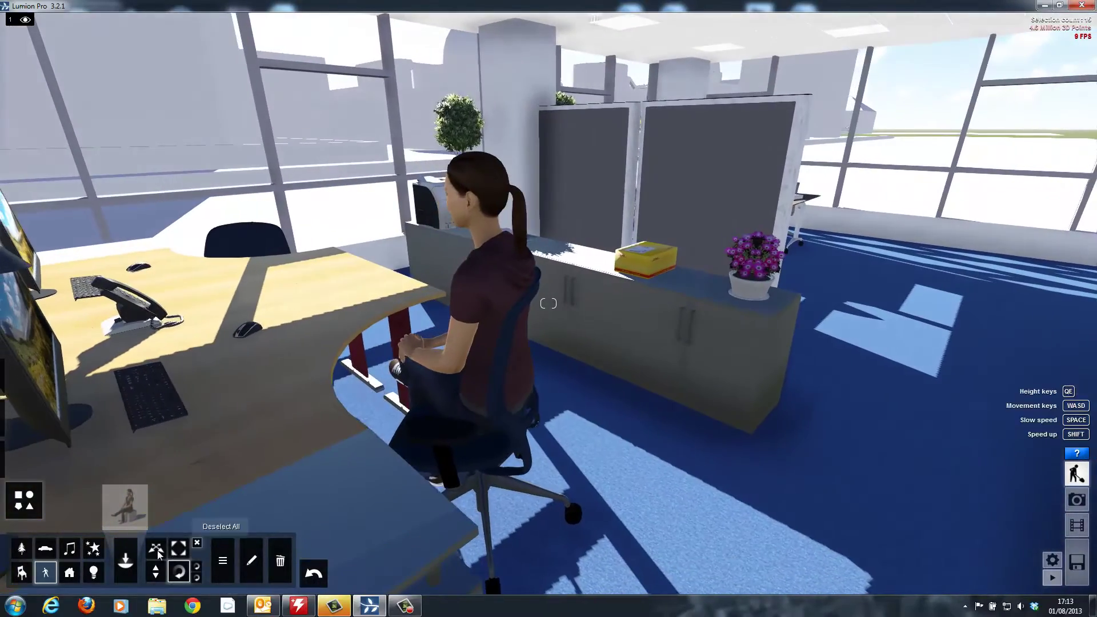
Step: Move the seated woman forward so she sits correctly on the desk chair beside the storage unit
click(156, 547)
drag(499, 417, 491, 419)
click(179, 571)
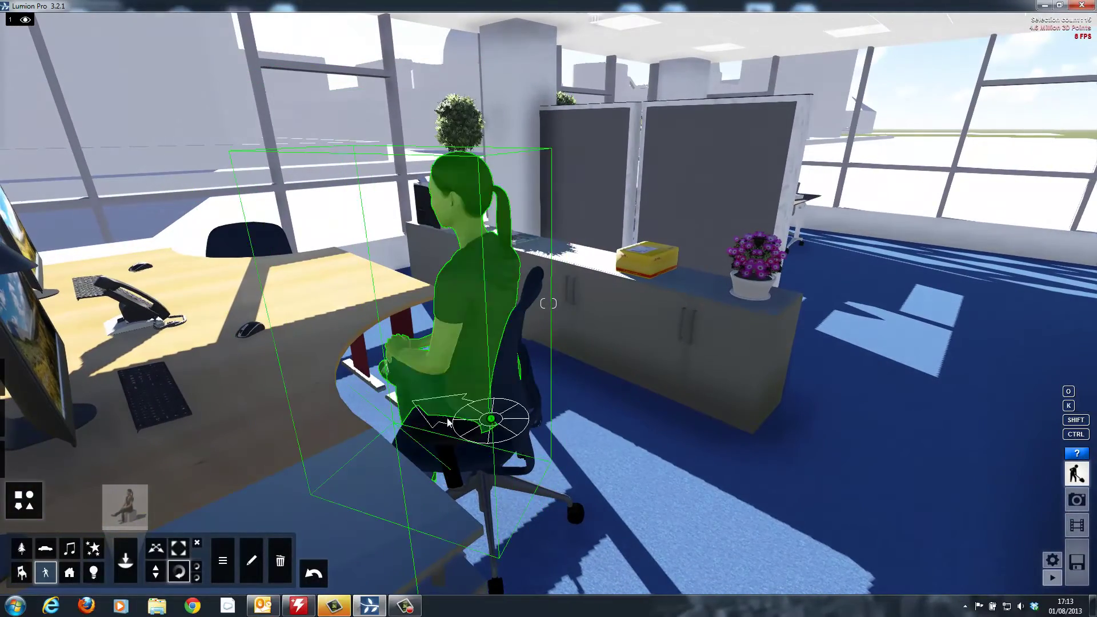
right_drag(658, 446, 702, 446)
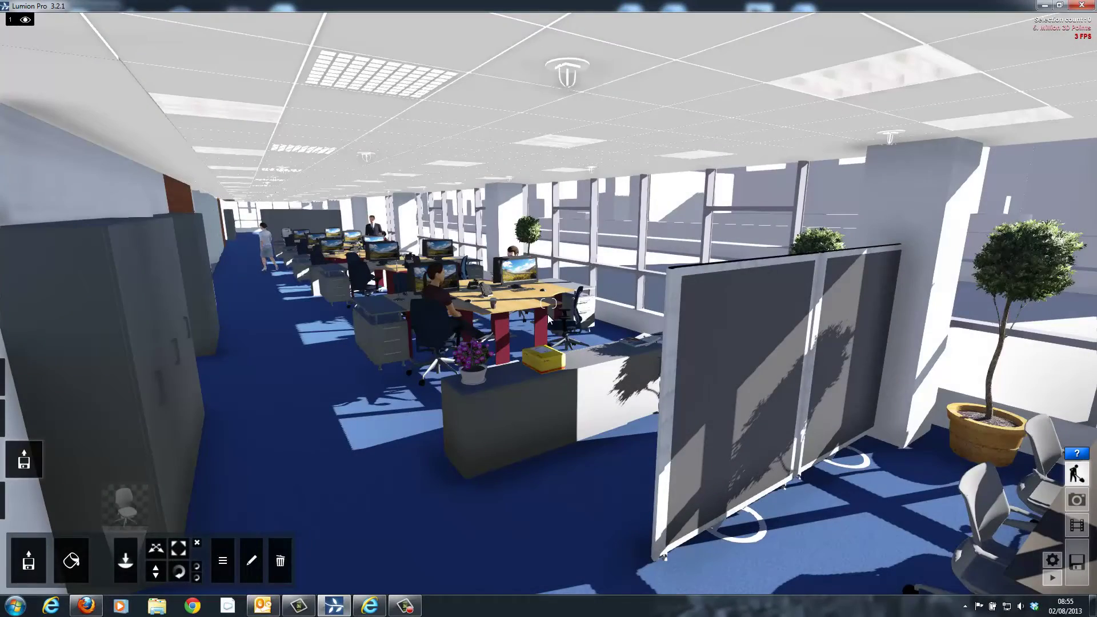
Step: Start recording a camera clip in the first movie slot and capture the opening view of the meeting table
key(w)
right_drag(548, 314, 563, 317)
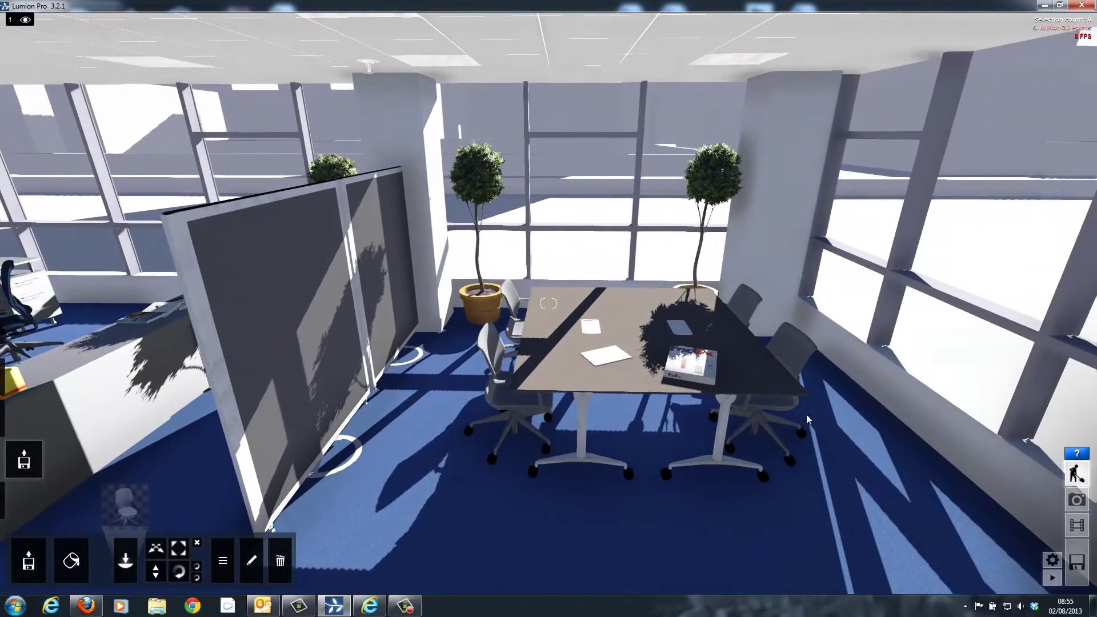
click(1076, 525)
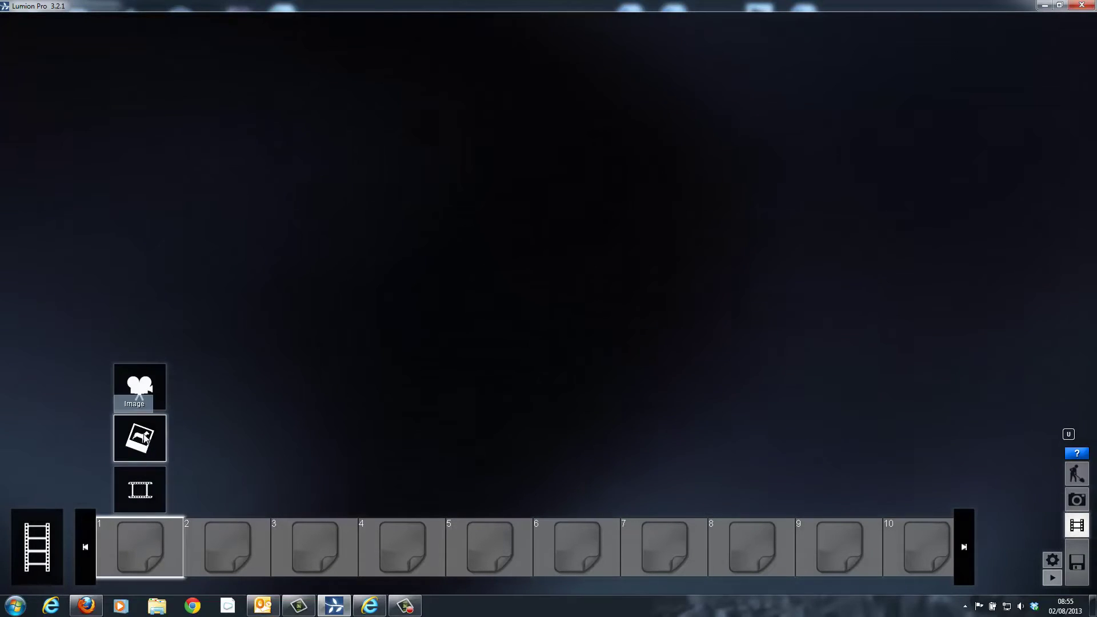
click(151, 390)
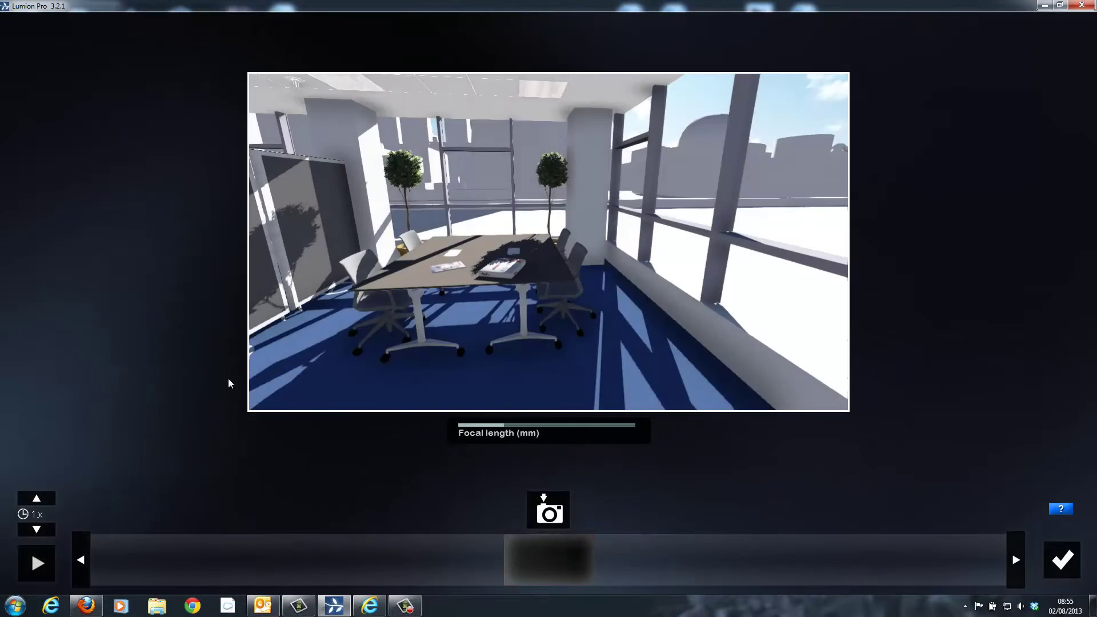
right_drag(543, 341, 543, 340)
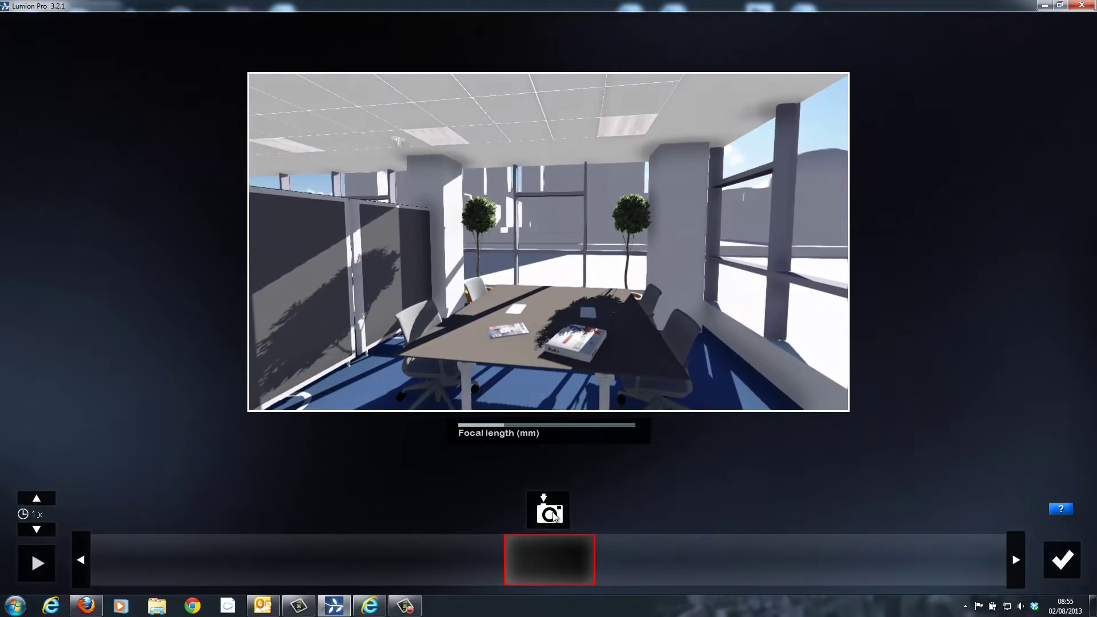
click(549, 511)
Step: Capture camera views of the office floor past the tall cabinets and of the workstations behind the seated woman
right_drag(632, 364, 592, 346)
key(w)
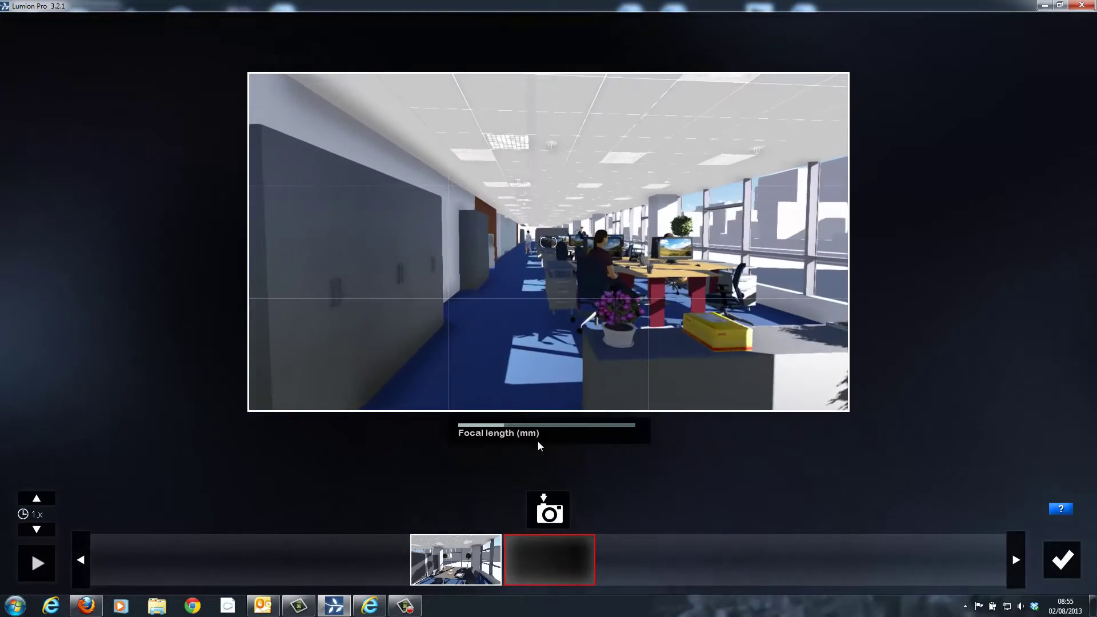
click(556, 504)
right_drag(523, 293, 524, 293)
key(w)
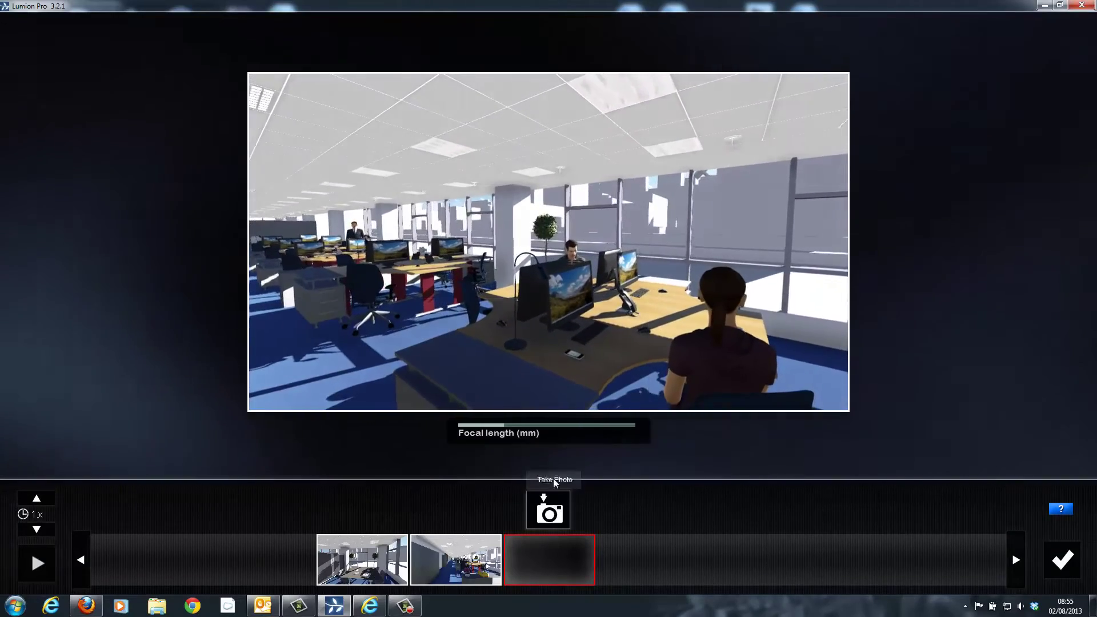
click(549, 512)
Step: Capture camera views of the water cooler by the wood-panelled wall and of the aisle beyond it
right_drag(601, 310, 627, 311)
key(w)
click(549, 512)
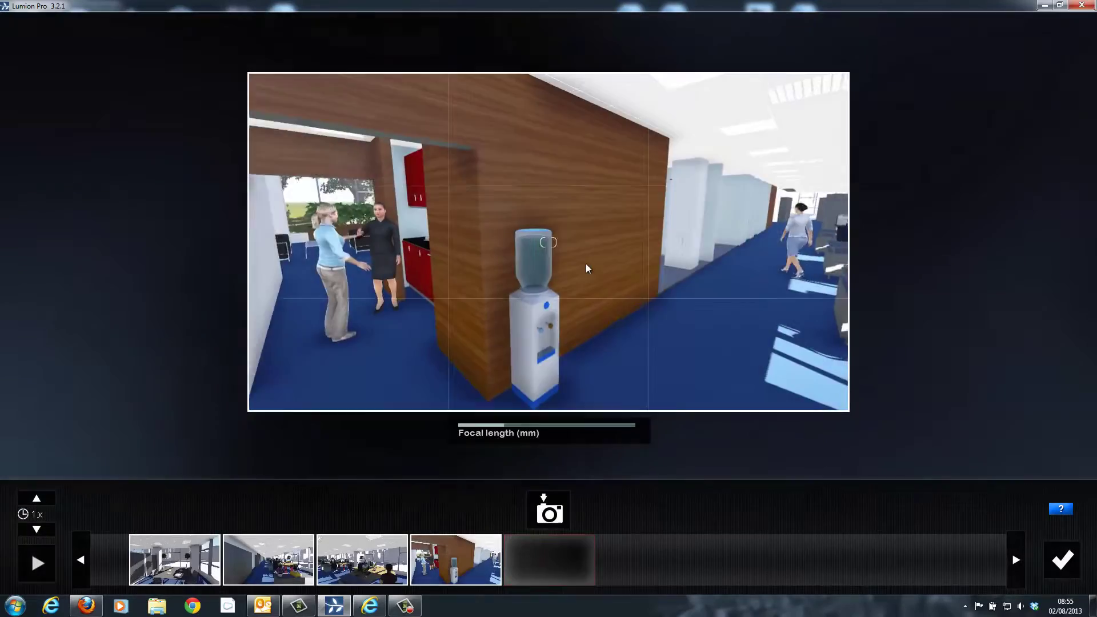
right_drag(585, 264, 578, 270)
key(w)
click(549, 512)
Step: Capture camera views of the glazed meeting room with the round table and of the passage beyond it
key(w)
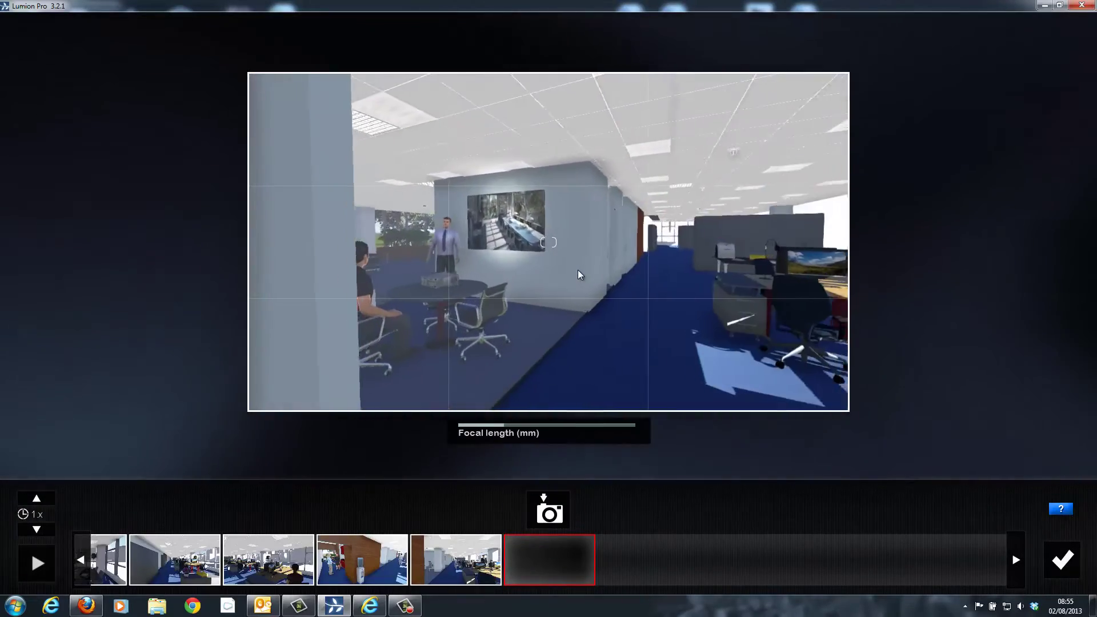
click(546, 504)
key(w)
mouse_move(658, 294)
right_down()
mouse_move(643, 296)
mouse_move(653, 295)
right_up()
click(549, 512)
Step: Capture the closing view of the lounge seating, then finish the clip and preview the start of the flythrough
key(w)
right_drag(647, 181, 654, 230)
key(w)
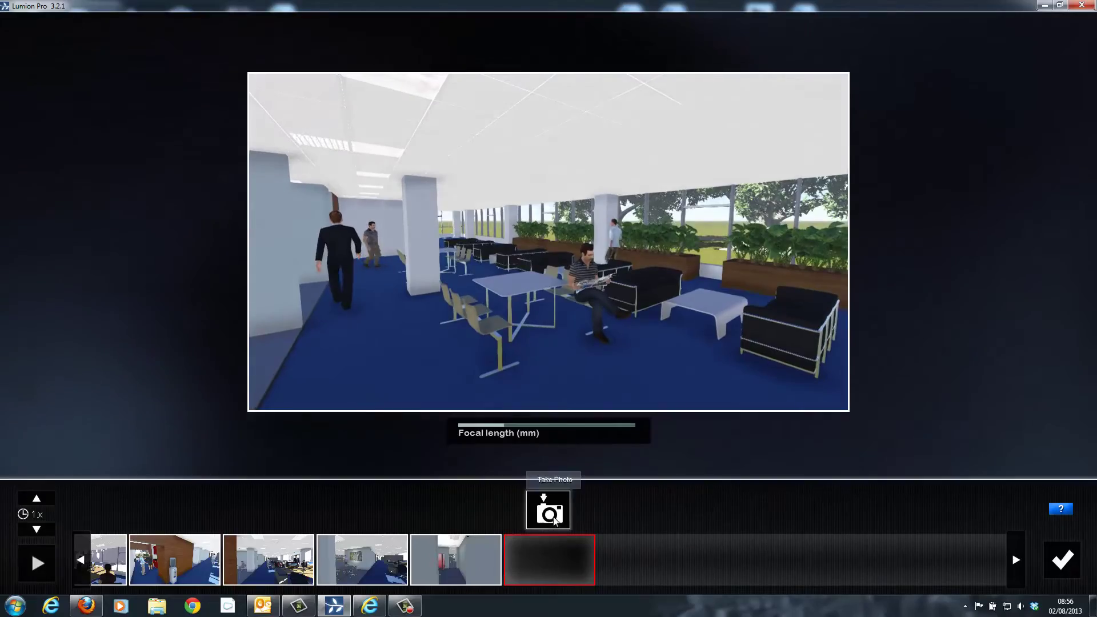
click(550, 510)
click(1059, 561)
click(52, 485)
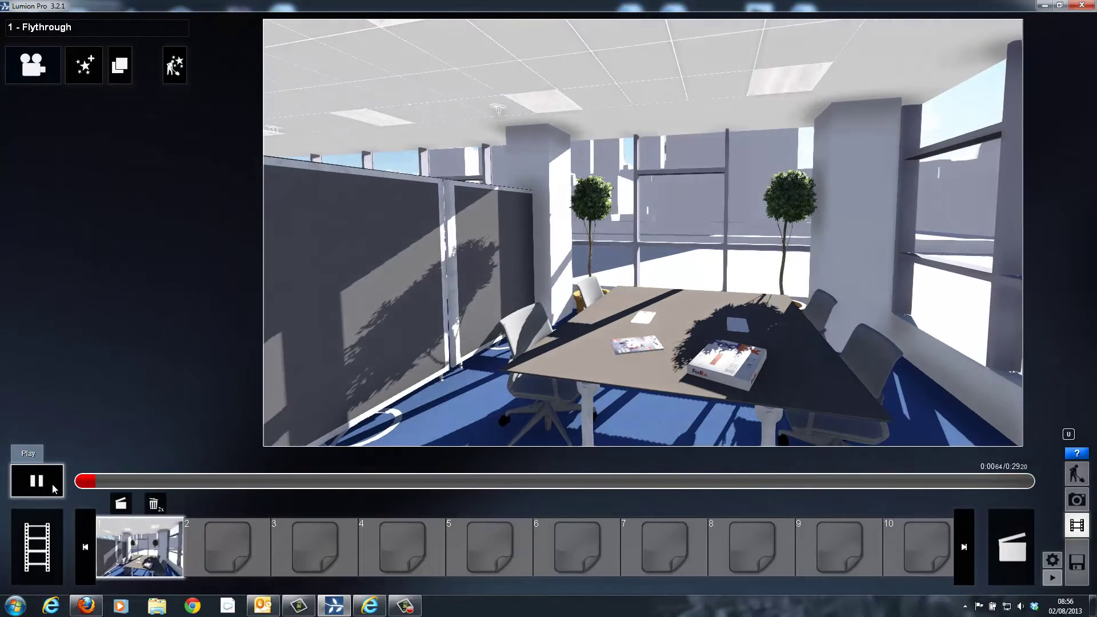
click(53, 485)
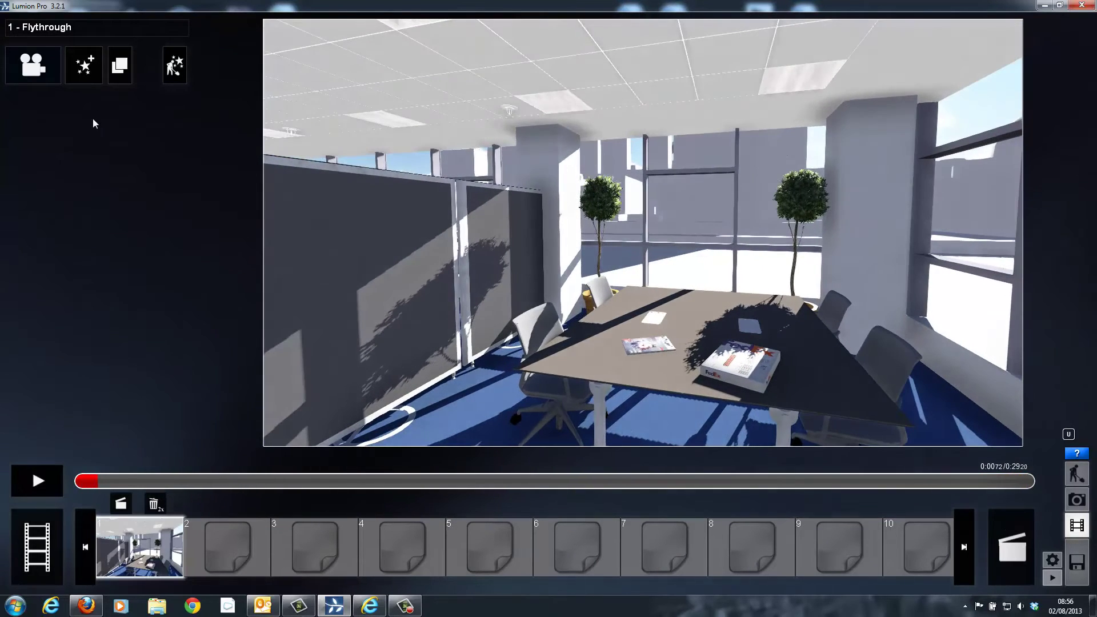
Step: Add the Move effect to the flythrough clip
click(92, 82)
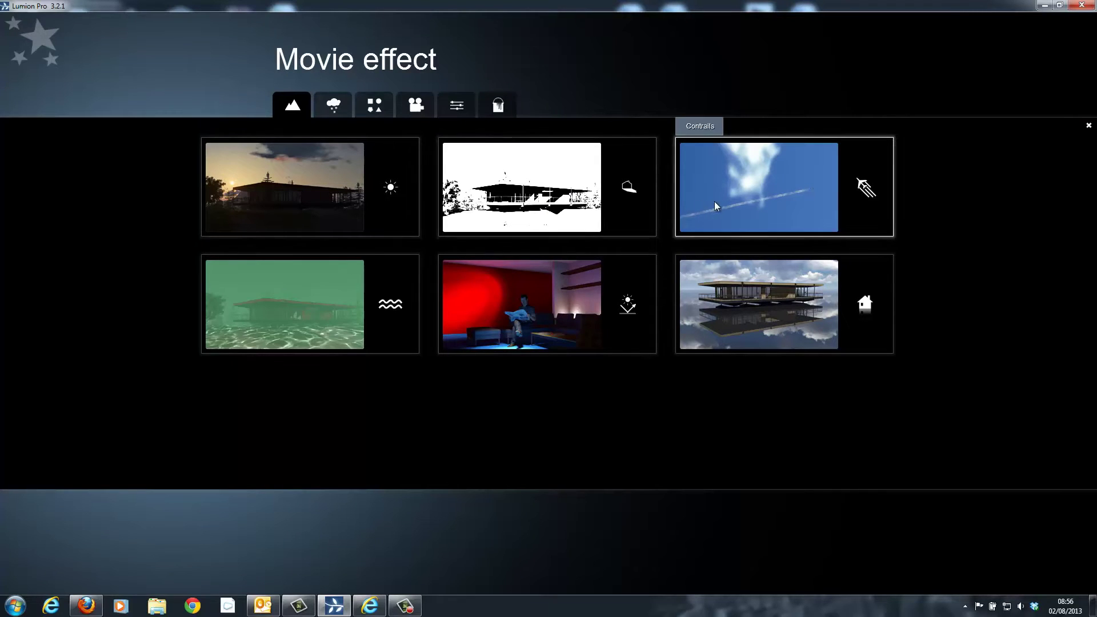
click(387, 108)
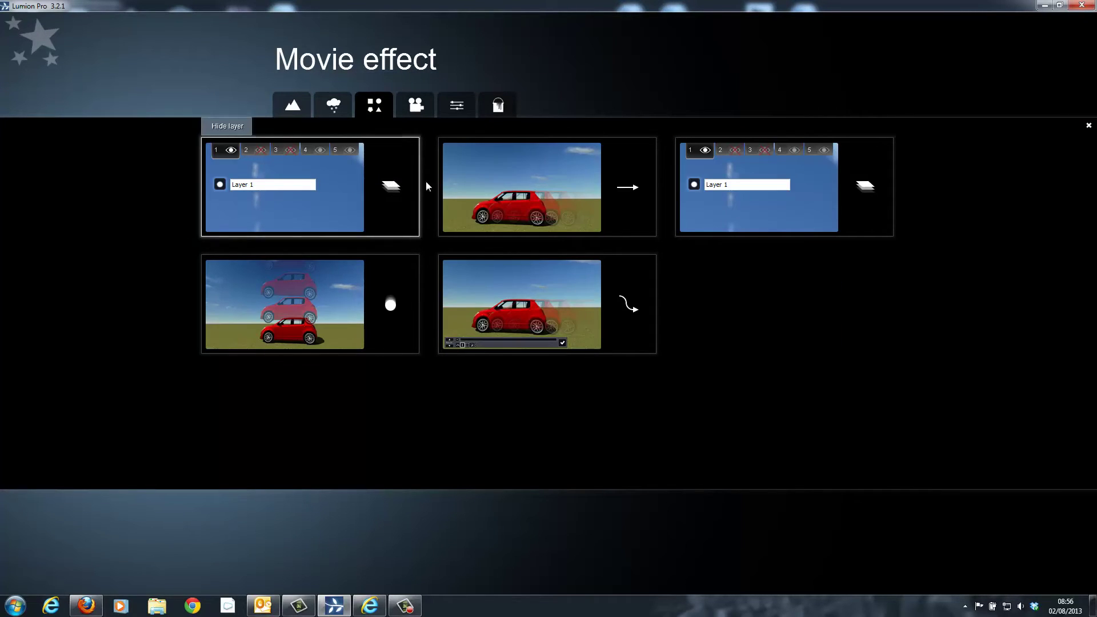
click(510, 197)
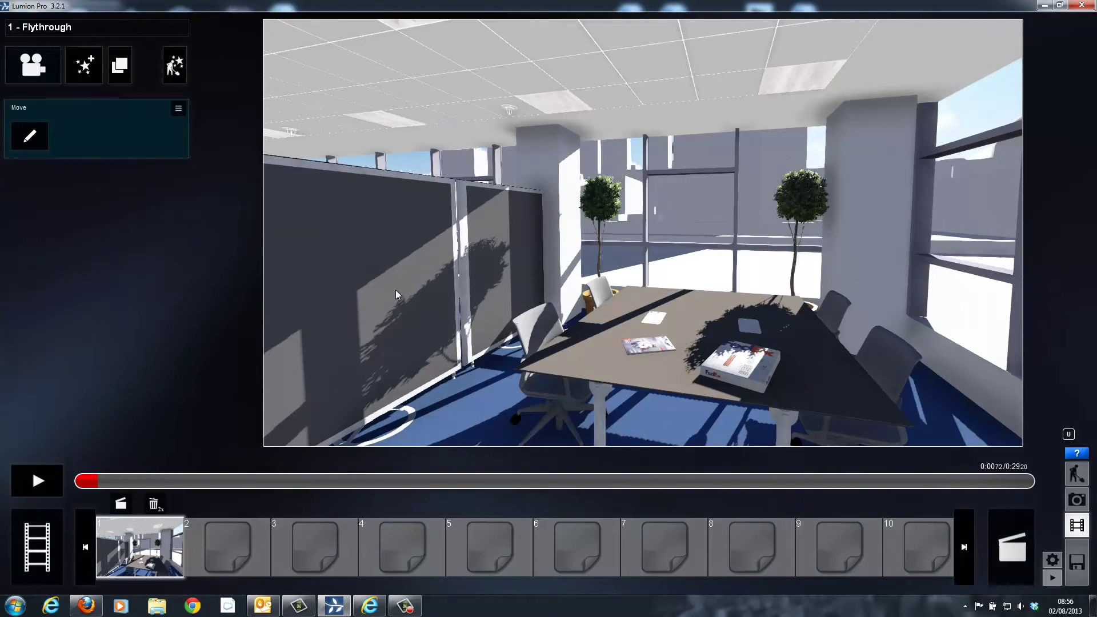
Step: Animate the walking woman along the aisle beside the workstations by setting her start and end positions, and preview the clip
click(32, 137)
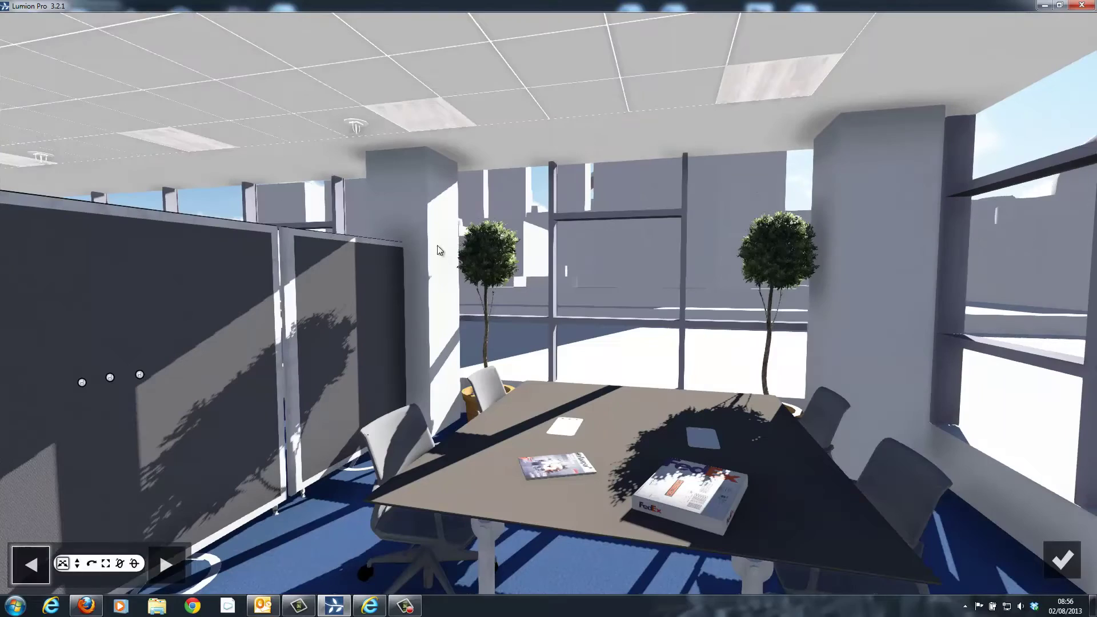
right_drag(571, 269, 613, 275)
key(w)
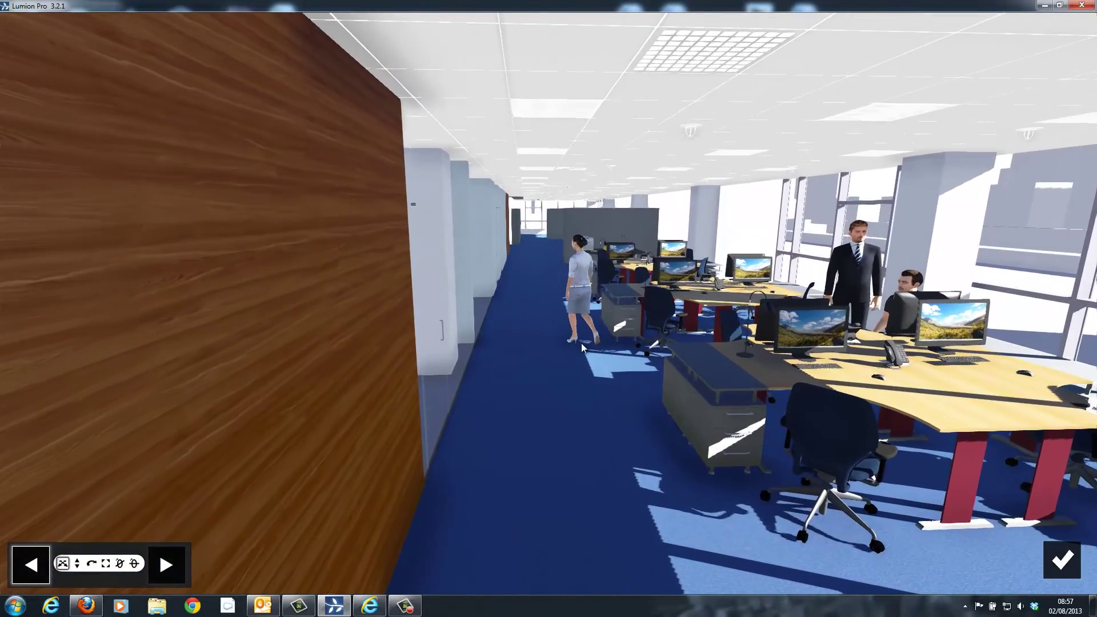
click(582, 343)
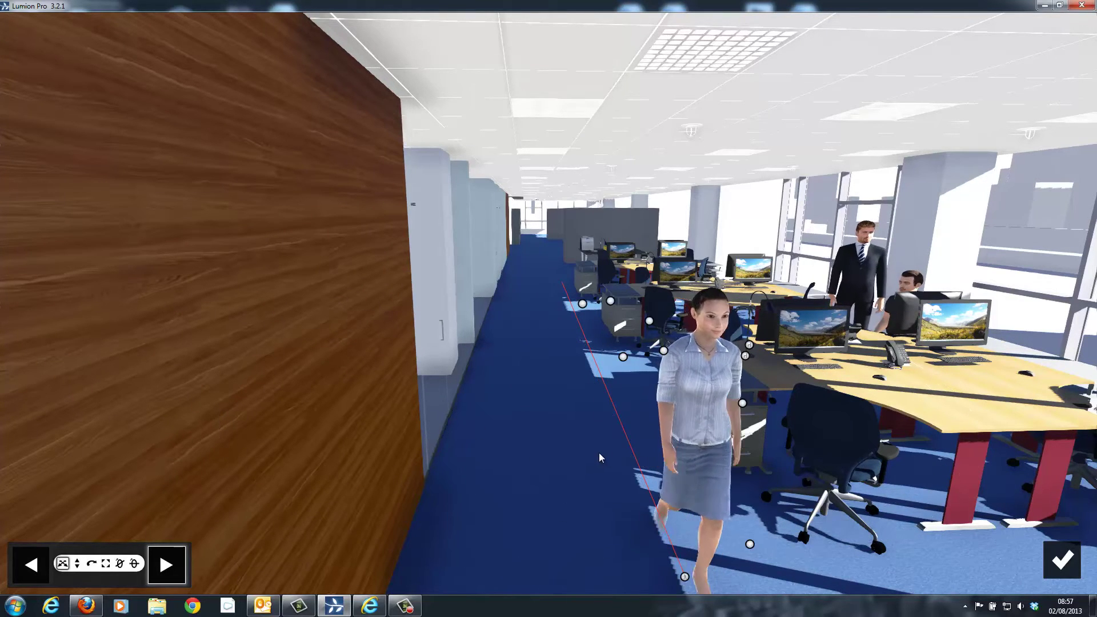
right_drag(599, 454, 599, 458)
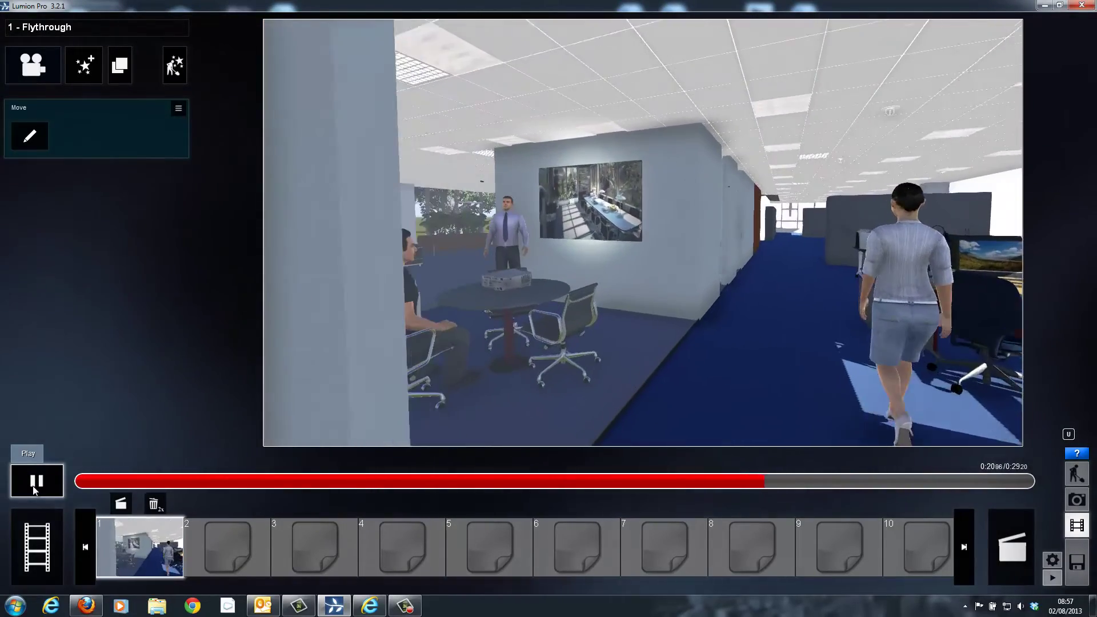
click(36, 482)
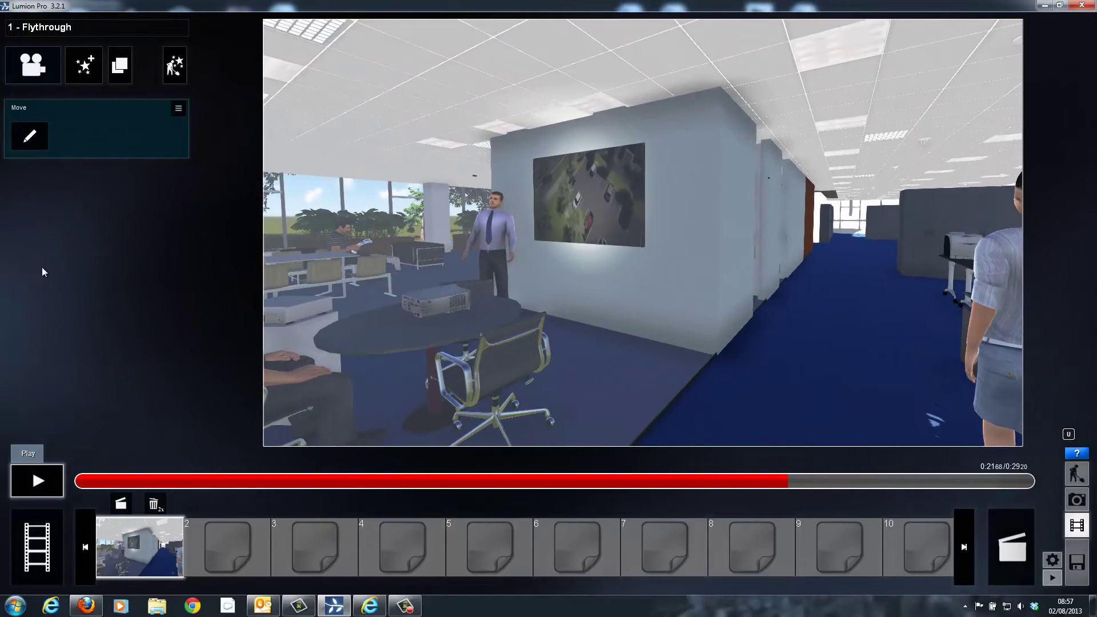
Step: Look through the camera, style and artistic movie effects and add God rays to the flythrough clip
click(85, 65)
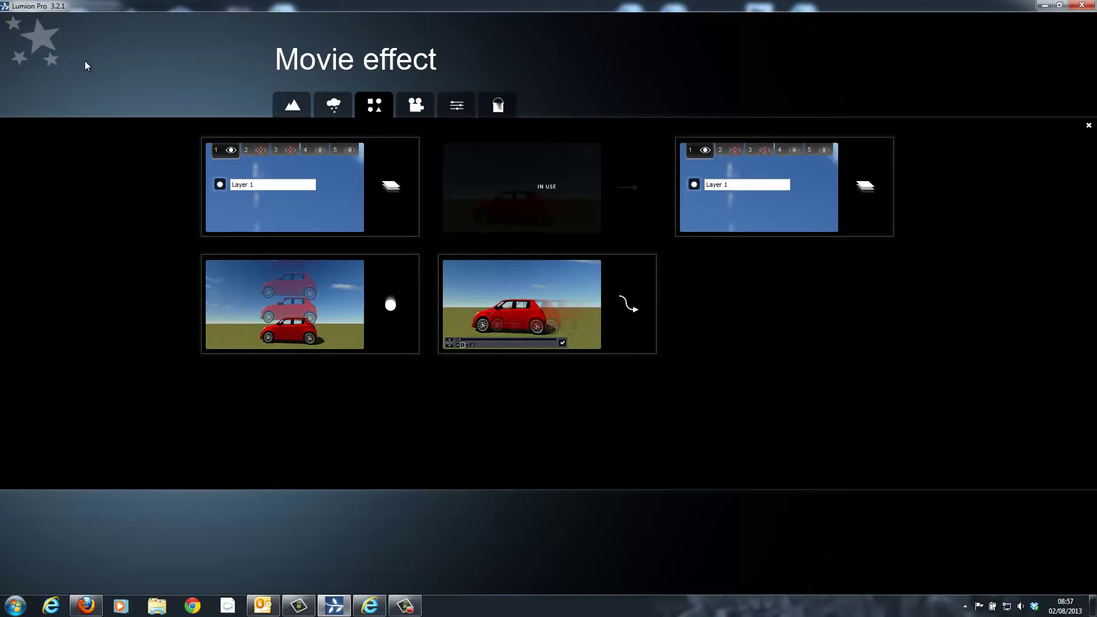
click(421, 110)
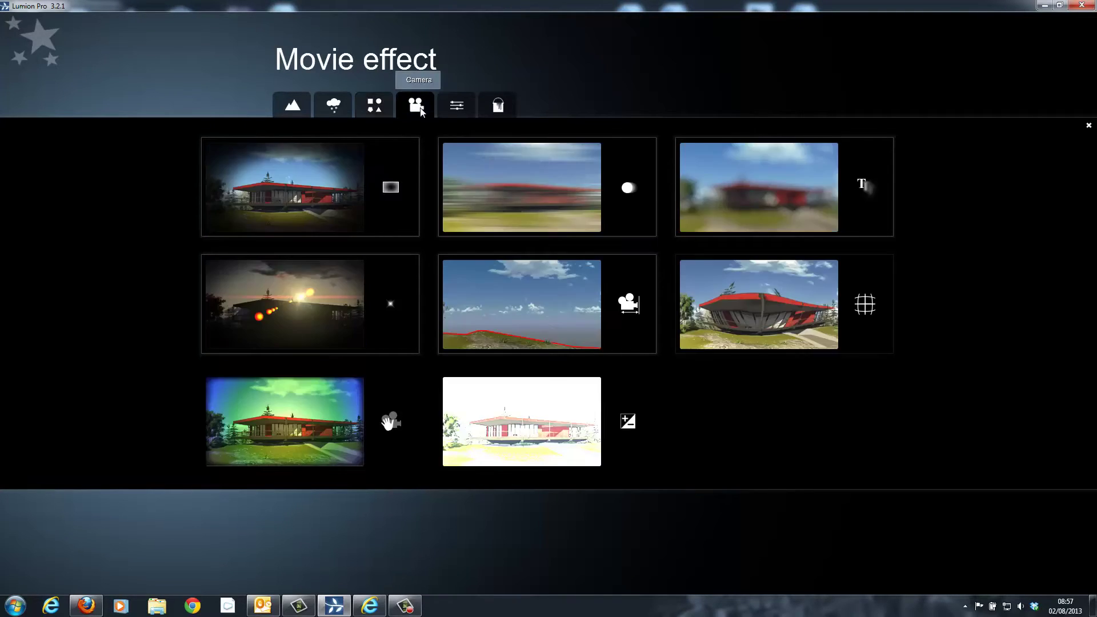
click(456, 107)
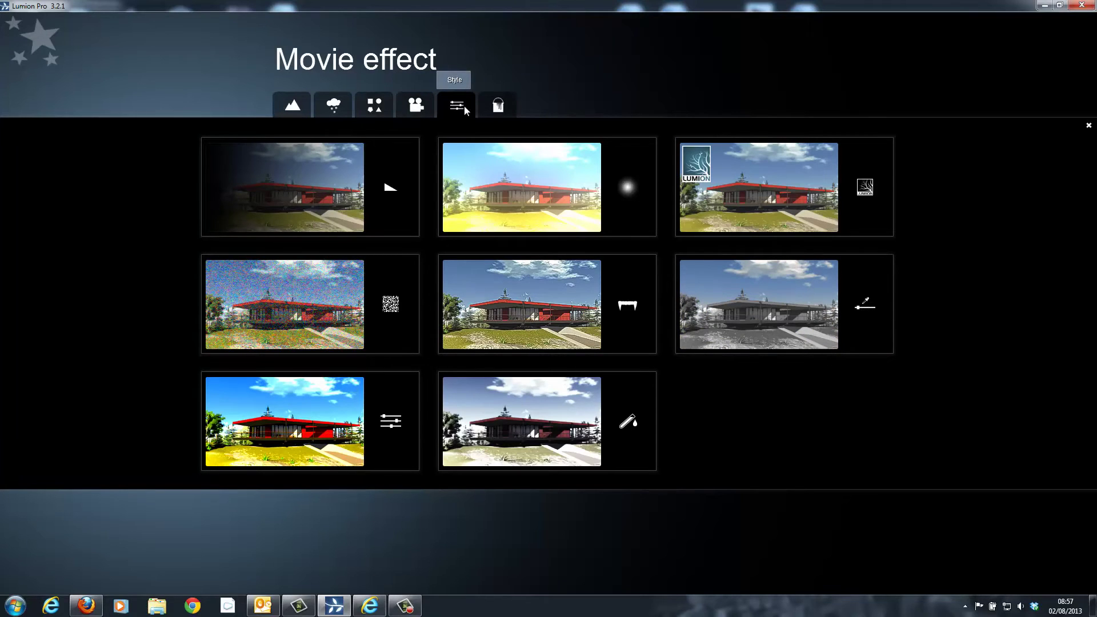
click(500, 108)
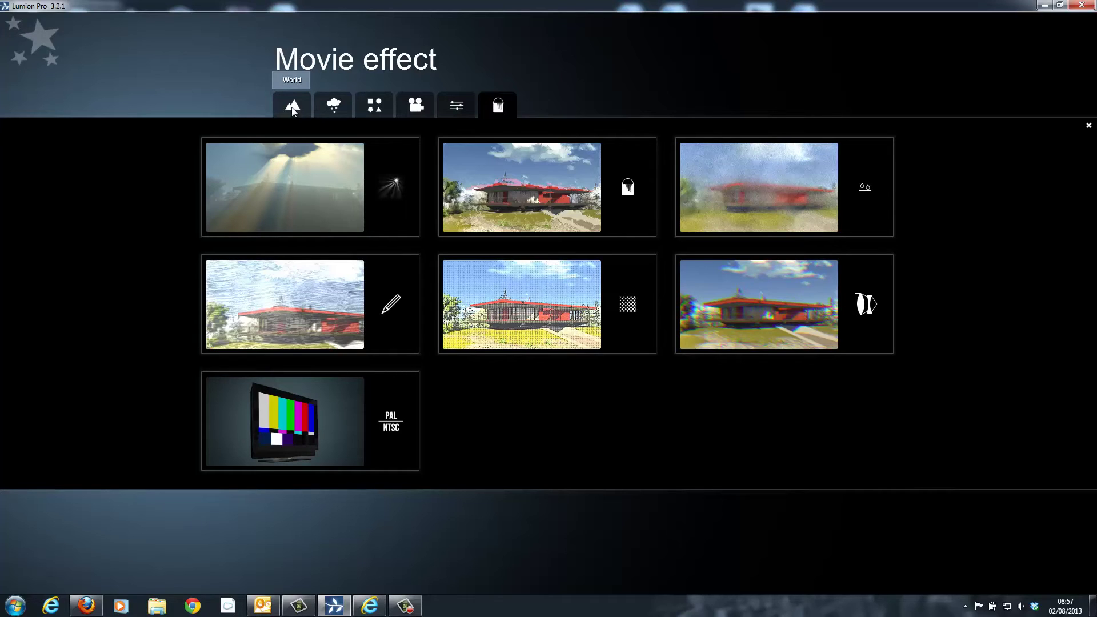
click(295, 174)
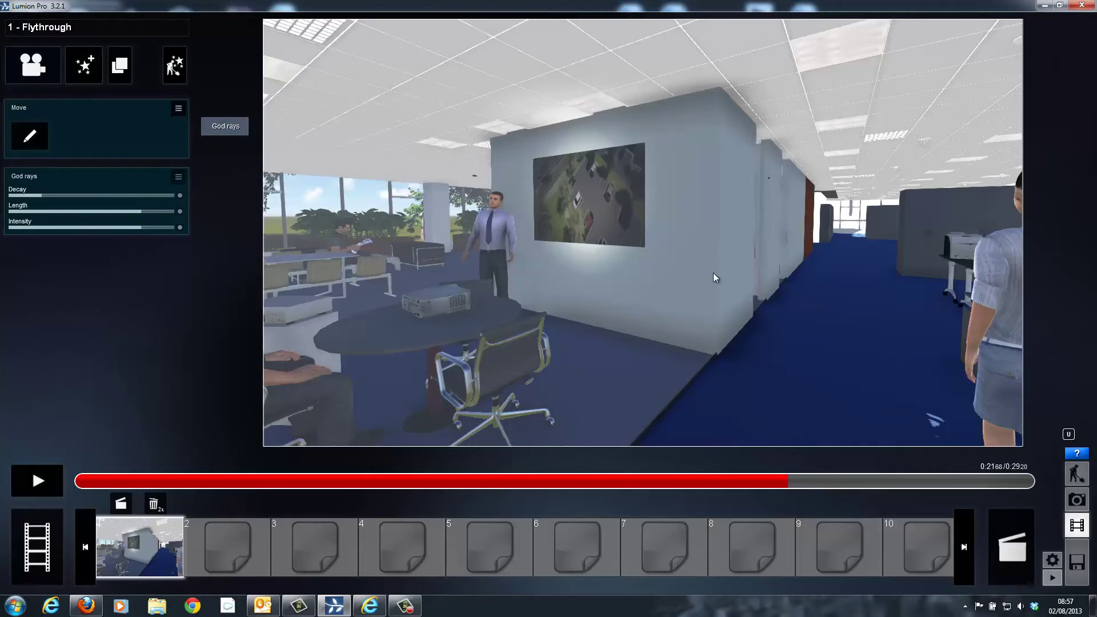
Step: At the clip's start, raise the God rays decay and length slightly and intensity to about 9.7, and play the flythrough
click(82, 482)
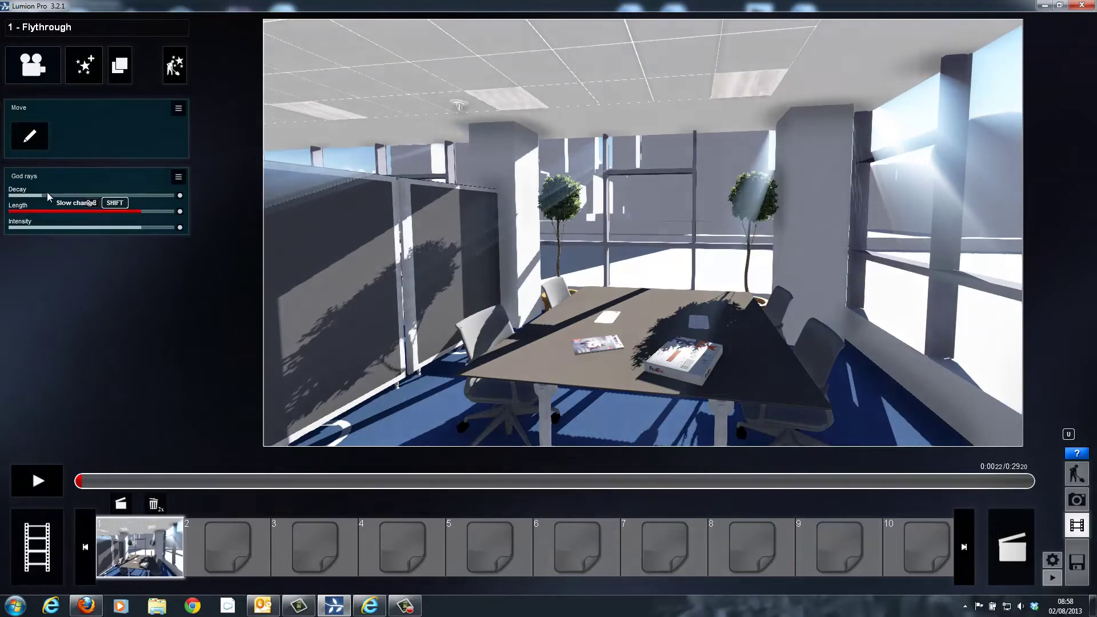
drag(72, 199, 137, 211)
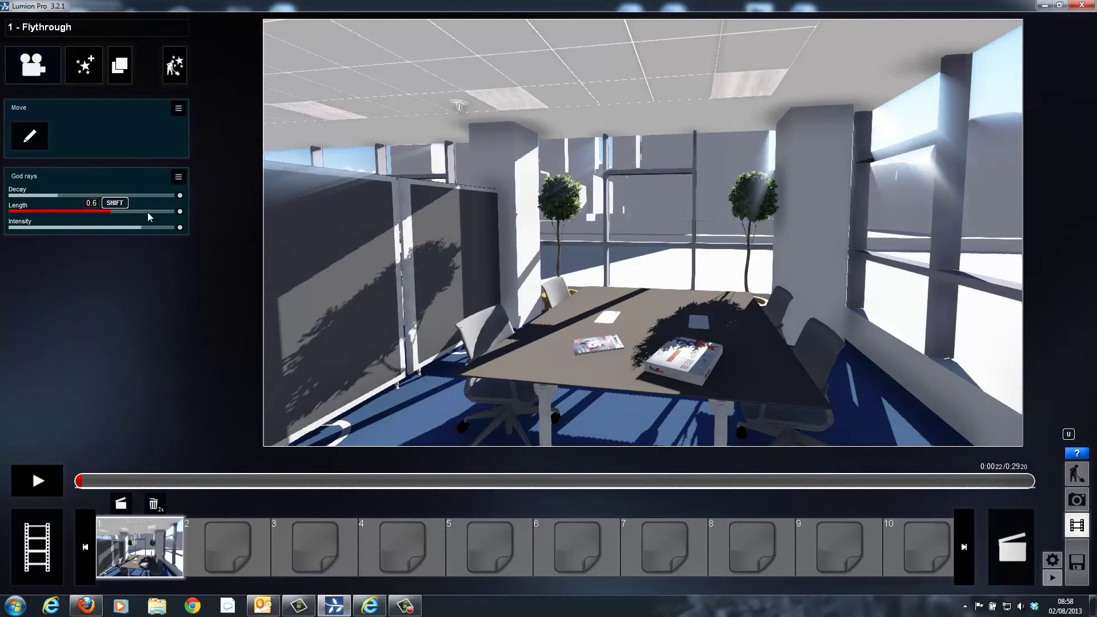
click(147, 211)
mouse_move(117, 229)
mouse_down()
mouse_move(92, 228)
mouse_move(131, 228)
mouse_up()
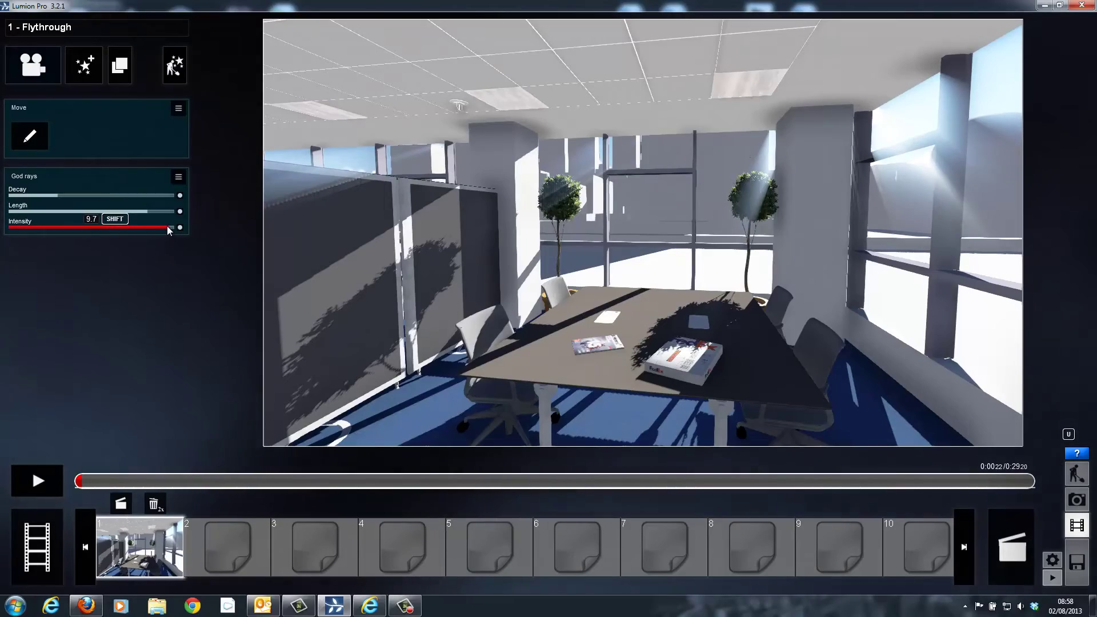
click(38, 482)
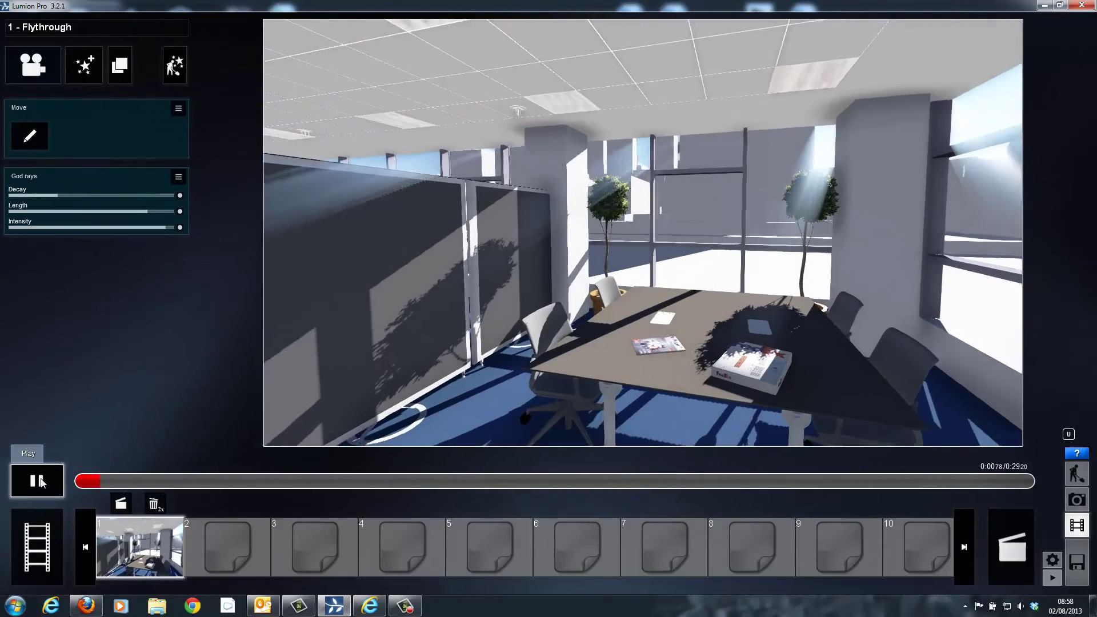